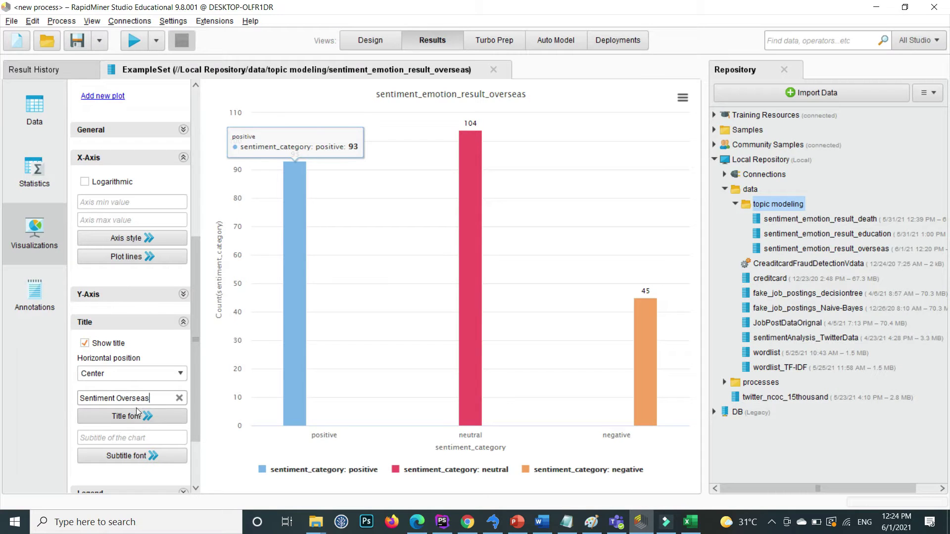
{"action": "left_click", "coordinate": [132, 374]}
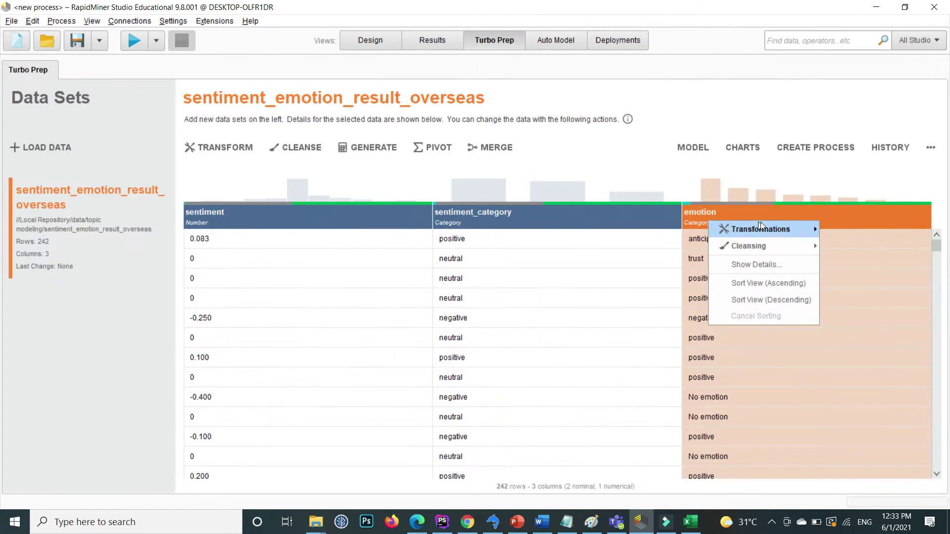
- Start a filter transformation on the emotion column and set its condition to "is in"
{"action": "mouse_move", "coordinate": [791, 227]}
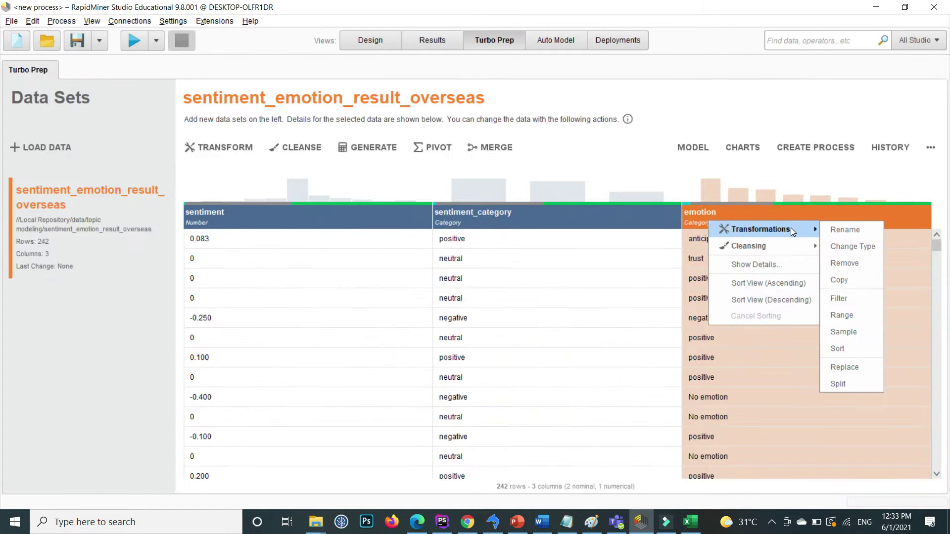
{"action": "left_click", "coordinate": [841, 298]}
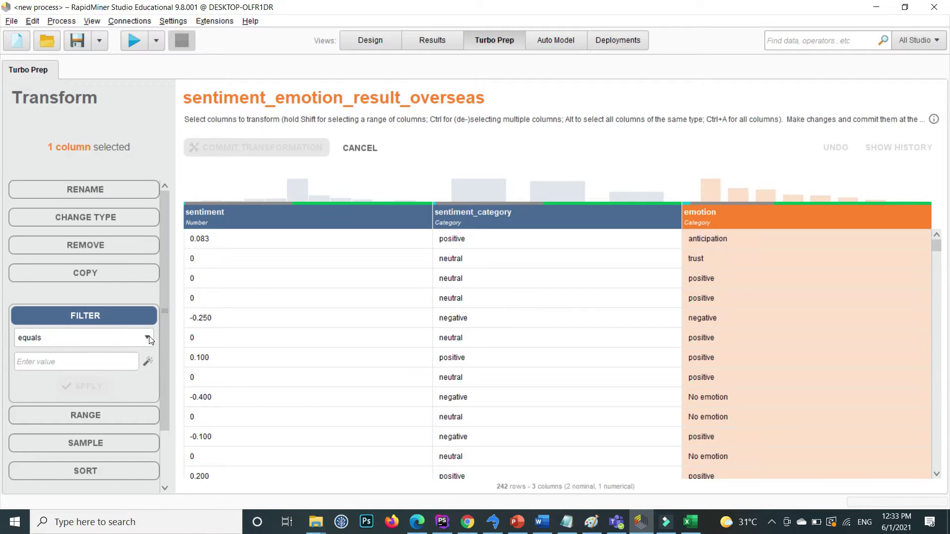
{"action": "left_click", "coordinate": [147, 338]}
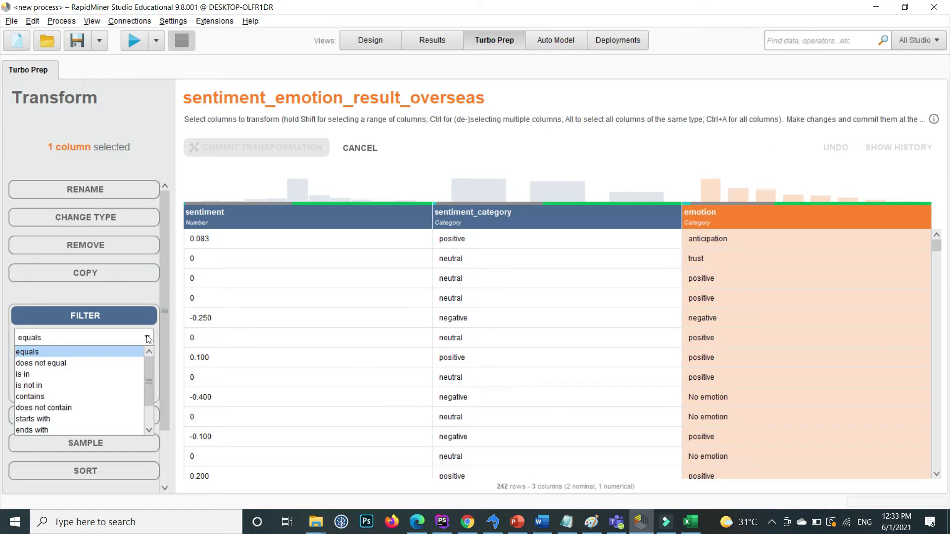
{"action": "left_click", "coordinate": [42, 374]}
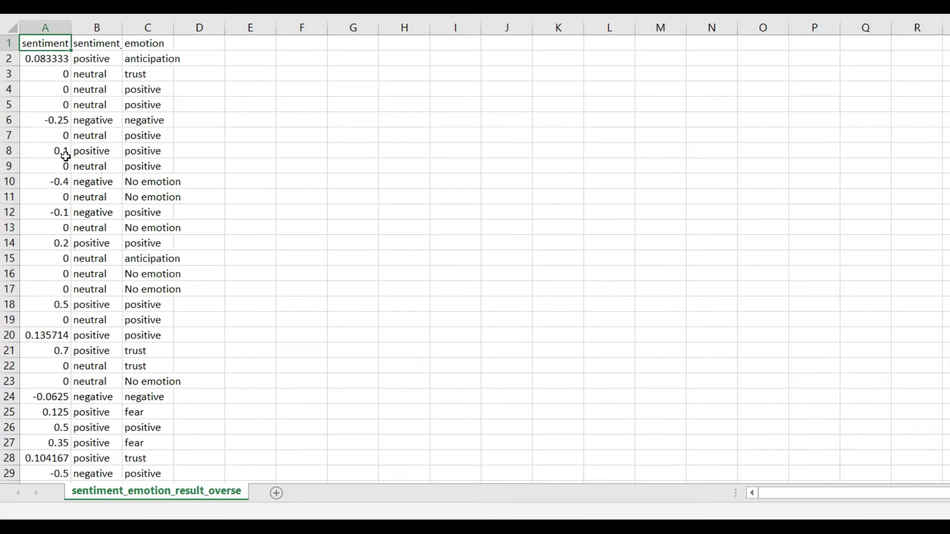
- Widen columns A and B so the sentiment and sentiment_category headings and values fit fully
{"action": "left_click_drag", "start_coordinate": [68, 28], "coordinate": [295, 27]}
{"action": "left_click", "coordinate": [185, 25]}
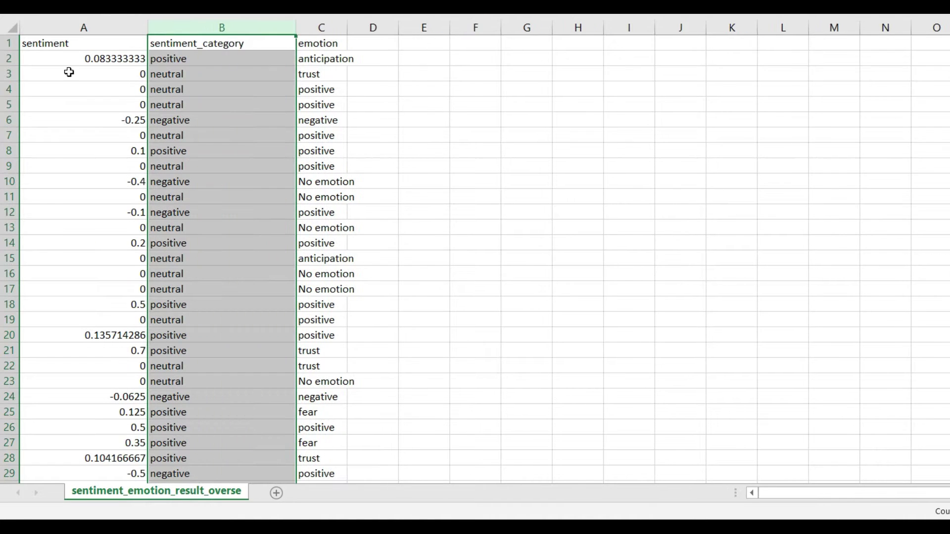
- Examine the sentiment scores in column A and the matching positive, neutral and negative labels in the sentiment_category column
{"action": "left_click", "coordinate": [77, 44]}
{"action": "left_click", "coordinate": [77, 60]}
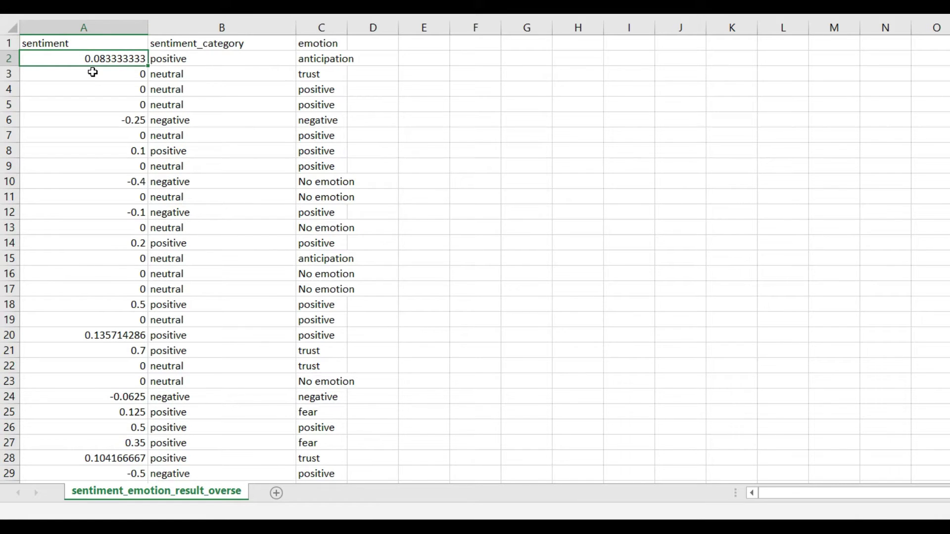
{"action": "left_click", "coordinate": [93, 73]}
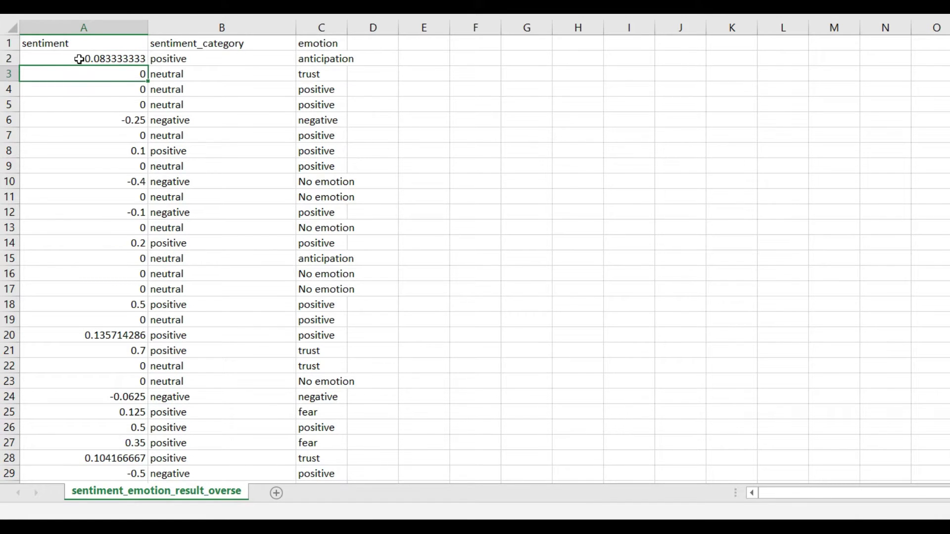
{"action": "left_click", "coordinate": [78, 58]}
{"action": "left_click", "coordinate": [112, 71]}
{"action": "left_click", "coordinate": [219, 31]}
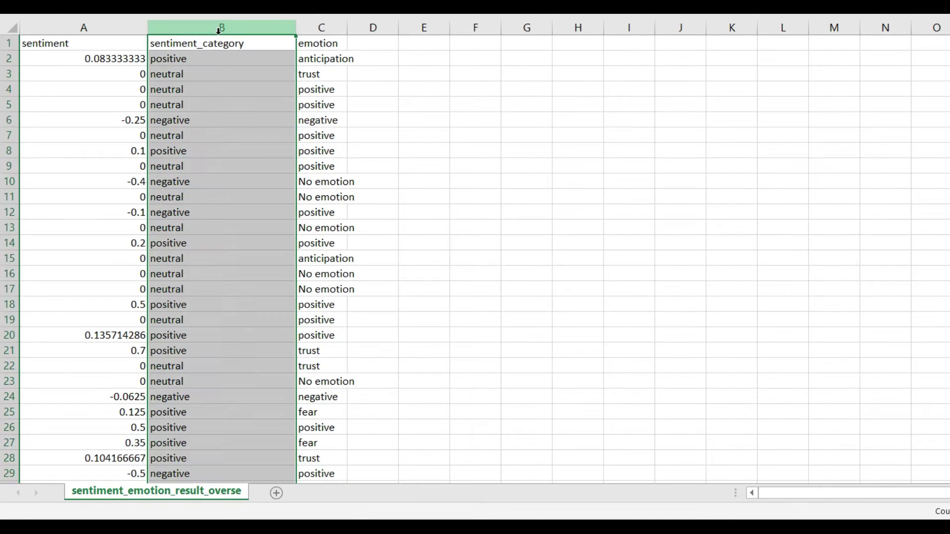
{"action": "left_click", "coordinate": [191, 59]}
{"action": "left_click", "coordinate": [180, 74]}
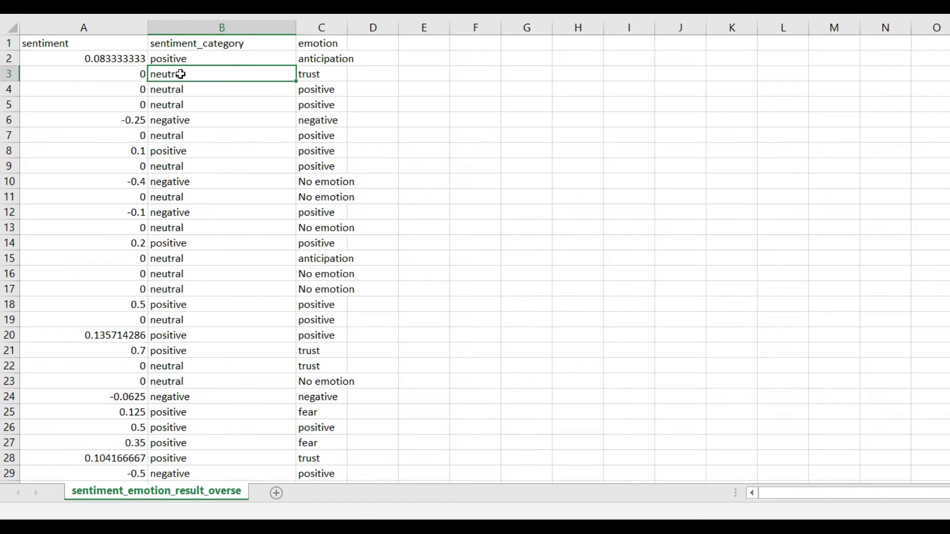
{"action": "left_click", "coordinate": [181, 121]}
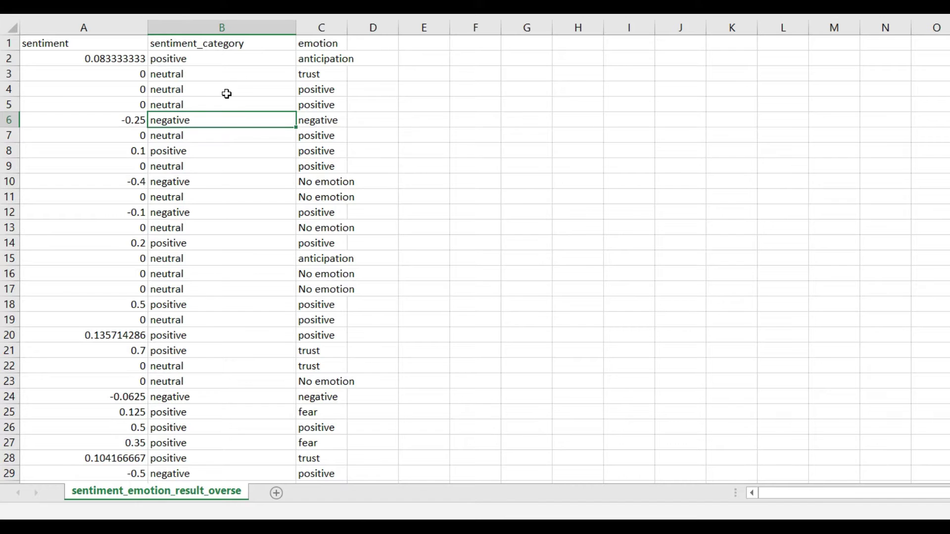
- Widen the emotion column C so its entries fit, and select its first value in C2
{"action": "left_click", "coordinate": [318, 43]}
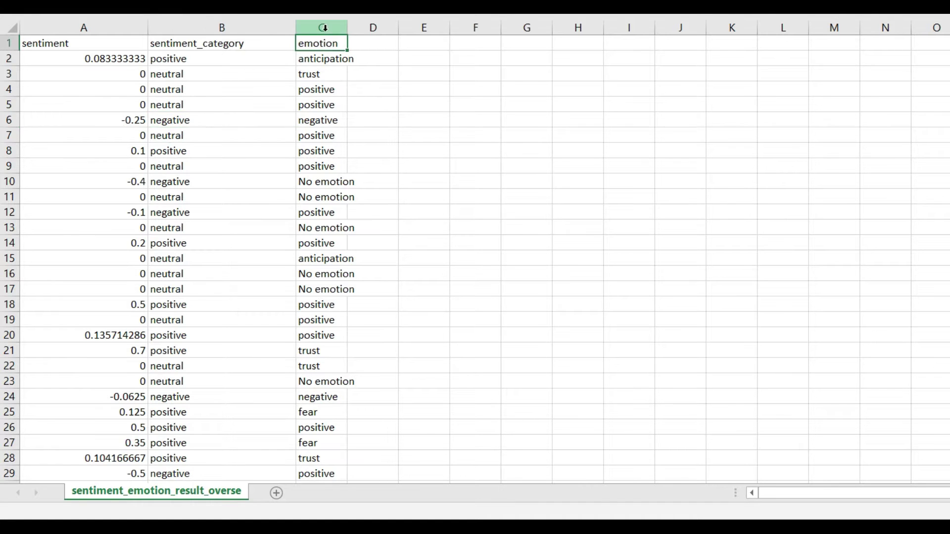
{"action": "left_click", "coordinate": [336, 29]}
{"action": "left_click_drag", "start_coordinate": [347, 28], "coordinate": [418, 26]}
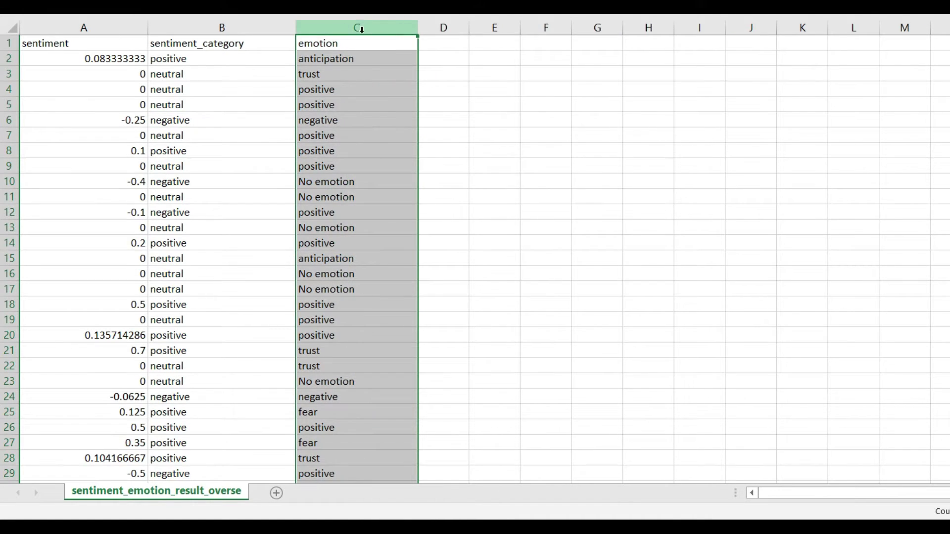
{"action": "left_click", "coordinate": [330, 59]}
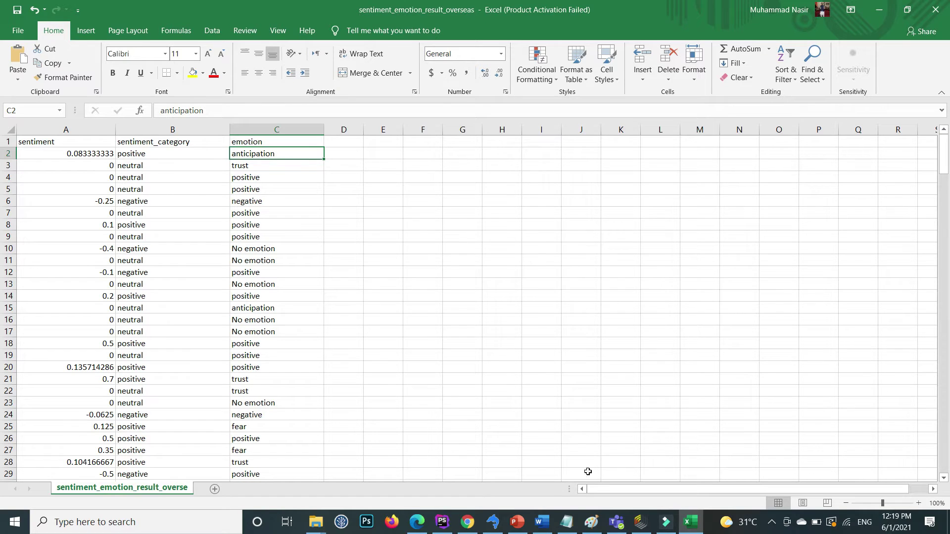
- Switch to RapidMiner Studio and choose sentiment_emotion_result_overseas.csv from the computer's overseas folder as the data to import
{"action": "left_click", "coordinate": [641, 526]}
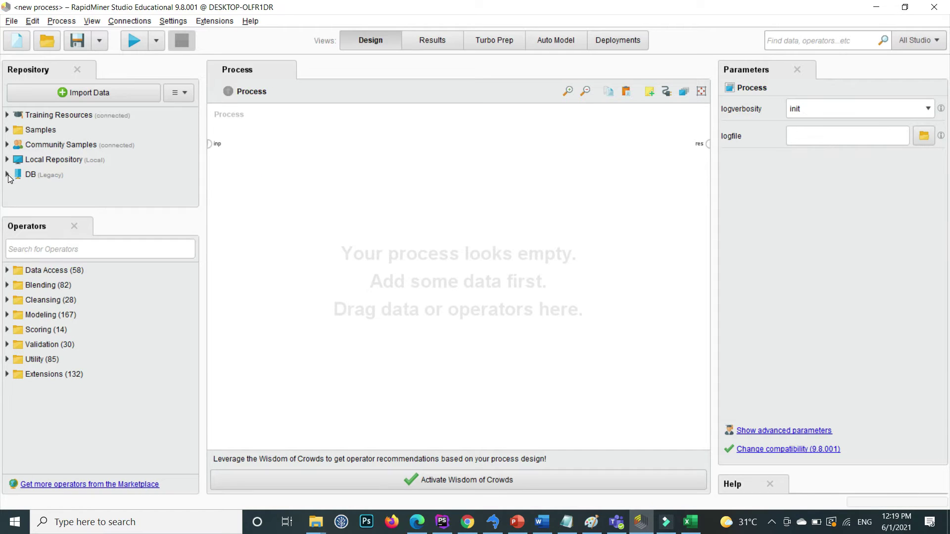
{"action": "left_click", "coordinate": [80, 93]}
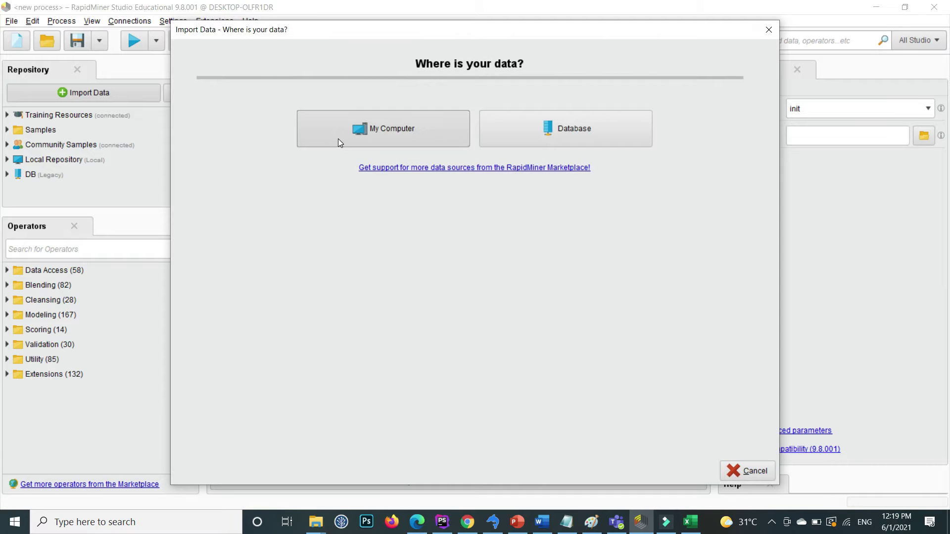
{"action": "left_click", "coordinate": [339, 140]}
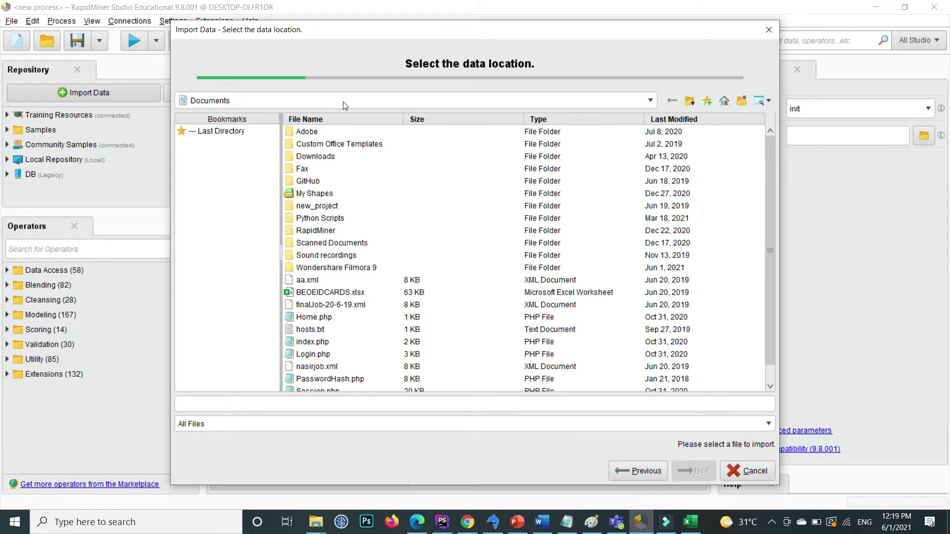
{"action": "left_click", "coordinate": [346, 101]}
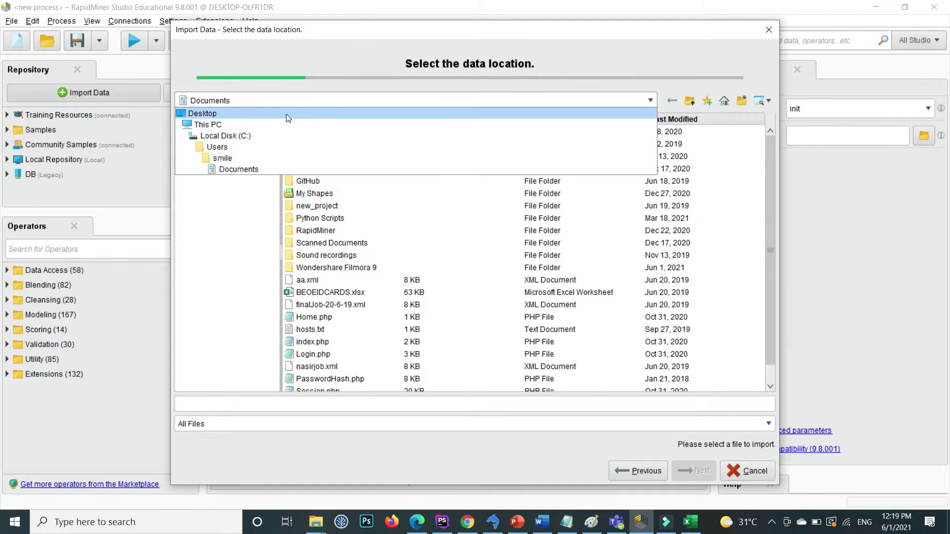
{"action": "left_click", "coordinate": [288, 118]}
{"action": "double_click", "coordinate": [348, 203]}
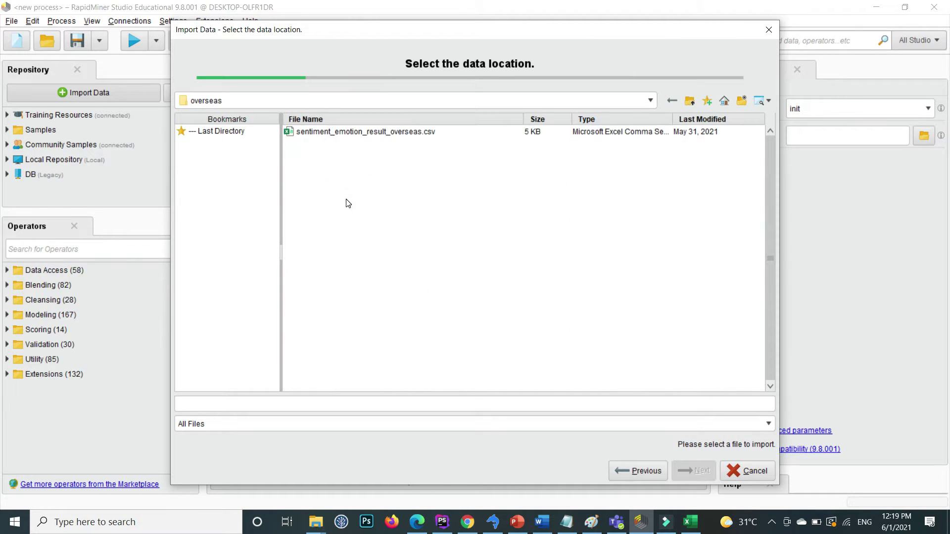
{"action": "left_click", "coordinate": [331, 133]}
{"action": "left_click", "coordinate": [702, 470]}
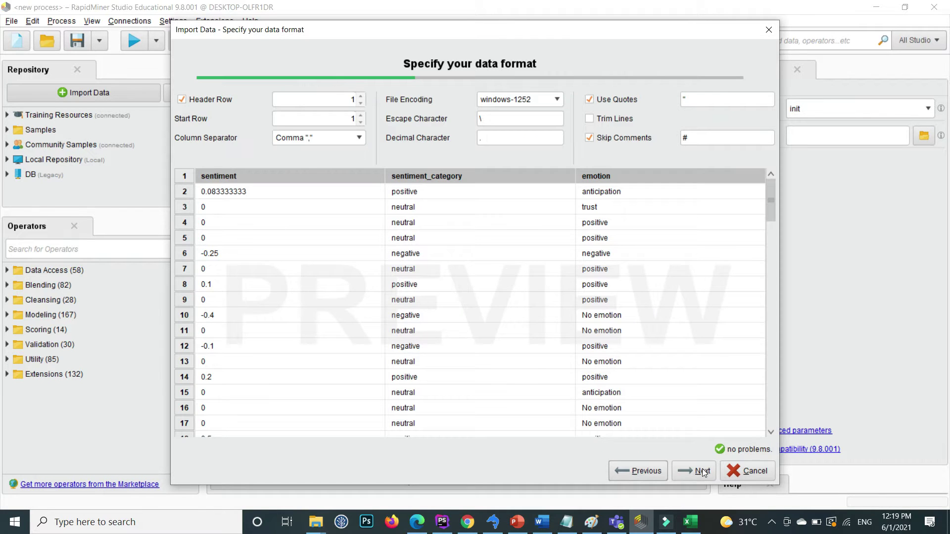
- Accept the data format and column types, and store the imported data in Local Repository/data/topic modeling as sentiment_emotion_result_overseas
{"action": "left_click", "coordinate": [699, 470]}
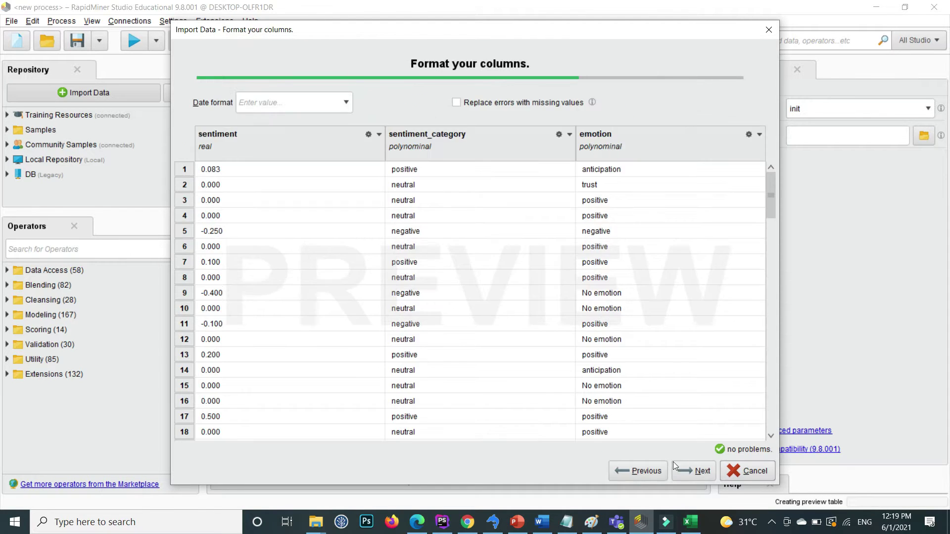
{"action": "left_click", "coordinate": [694, 471]}
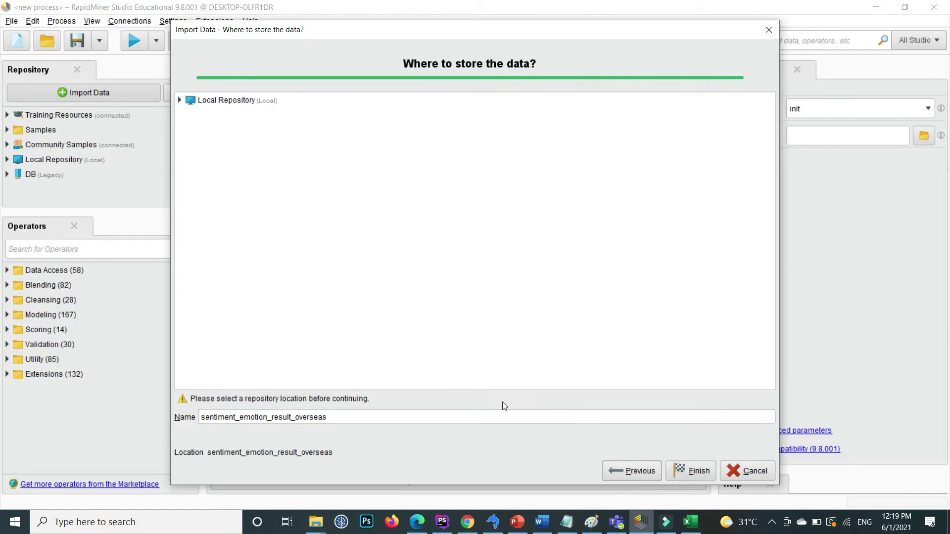
{"action": "left_click", "coordinate": [182, 102]}
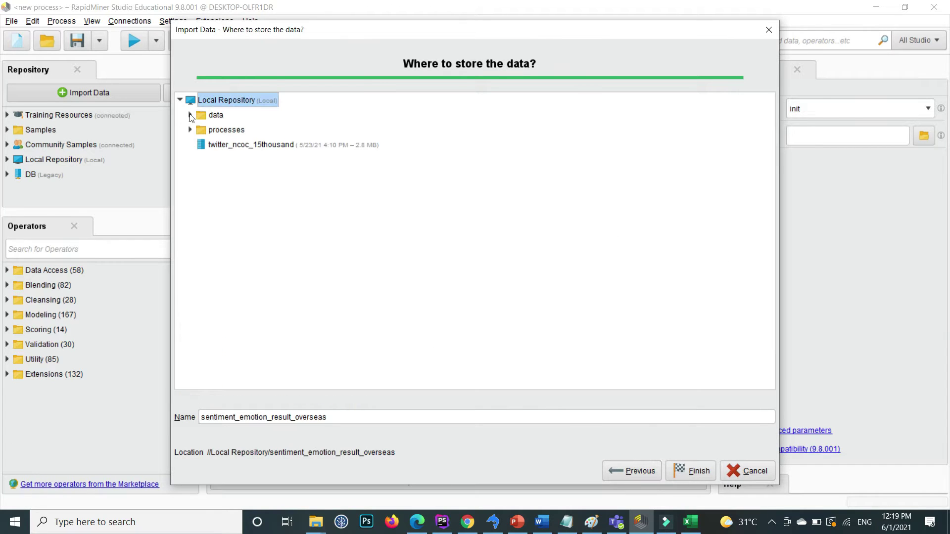
{"action": "left_click", "coordinate": [190, 115]}
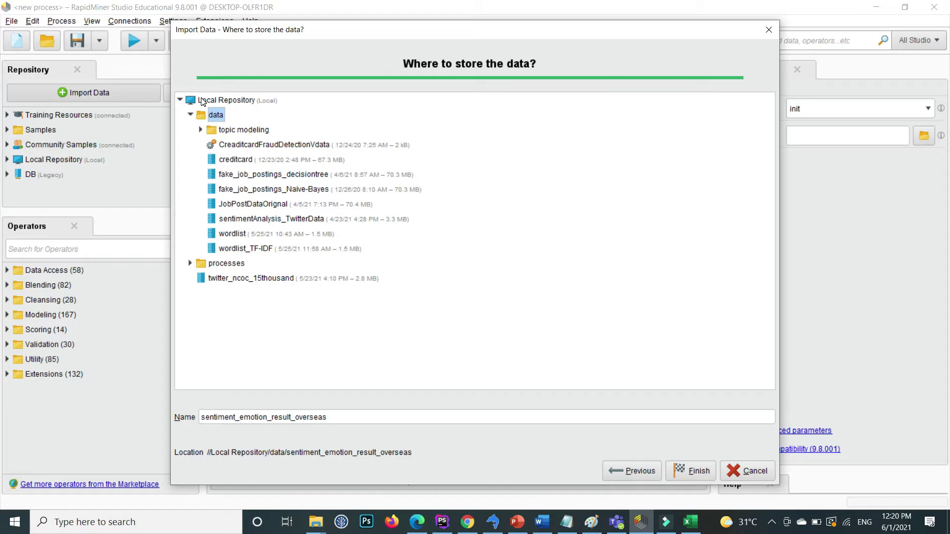
{"action": "left_click", "coordinate": [201, 130]}
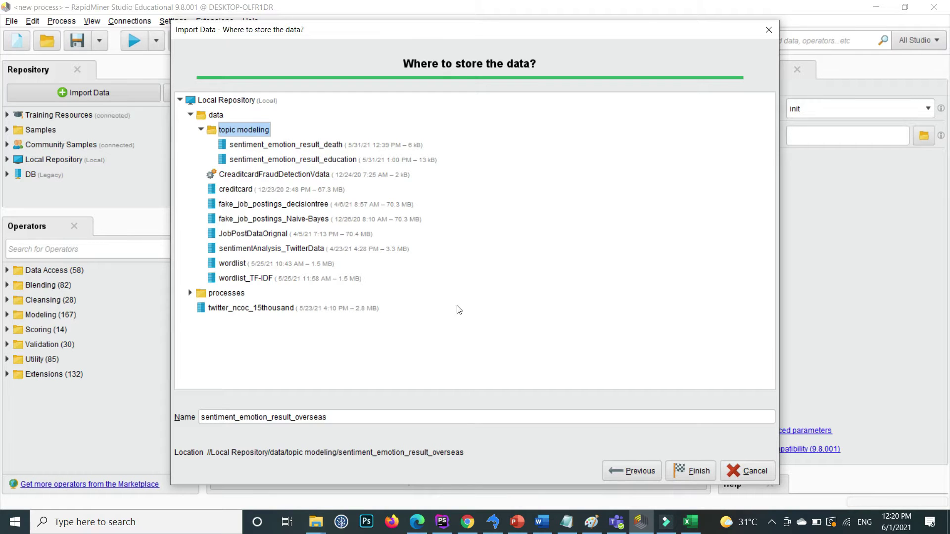
{"action": "left_click", "coordinate": [691, 470]}
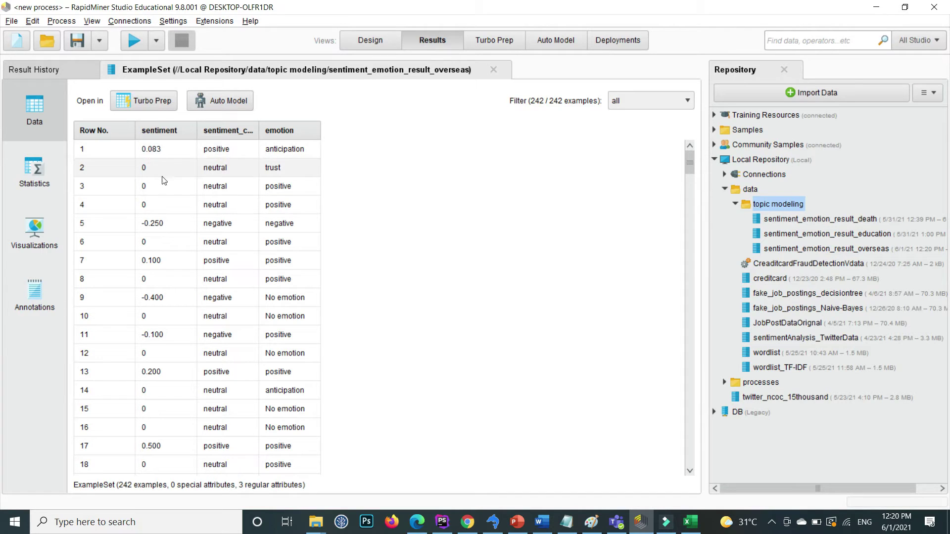
- Widen the sentiment_category column in the results table, and visualize the data set as a Bar (Column) plot
{"action": "left_click_drag", "start_coordinate": [258, 130], "coordinate": [353, 130]}
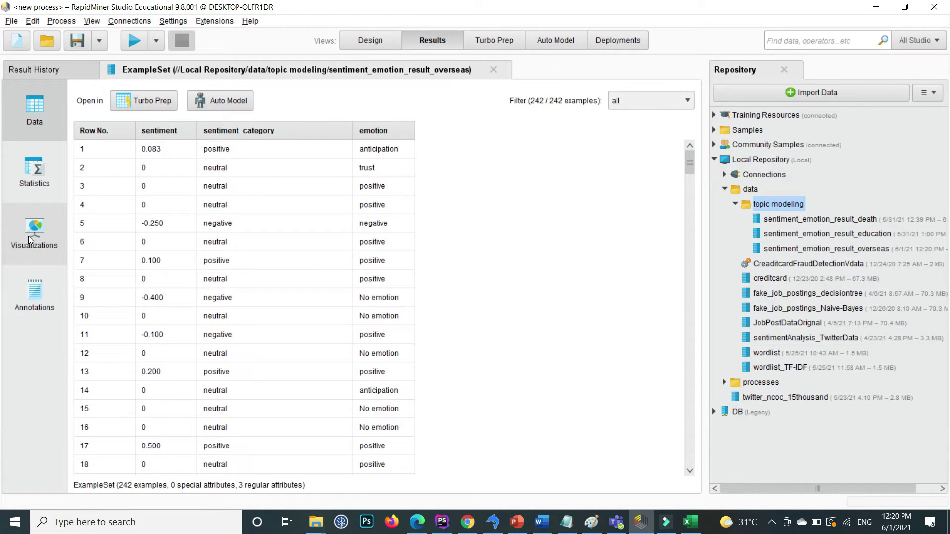
{"action": "left_click", "coordinate": [32, 249]}
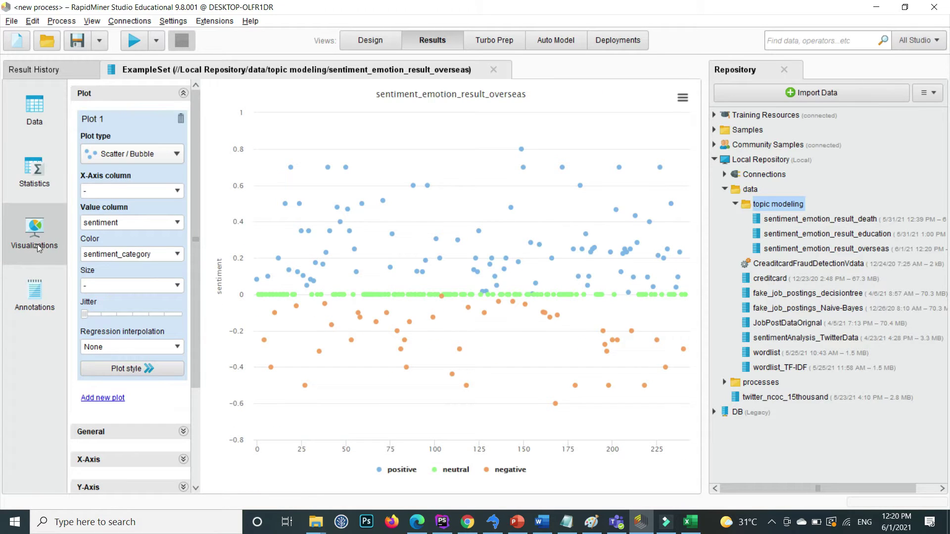
{"action": "left_click", "coordinate": [143, 155]}
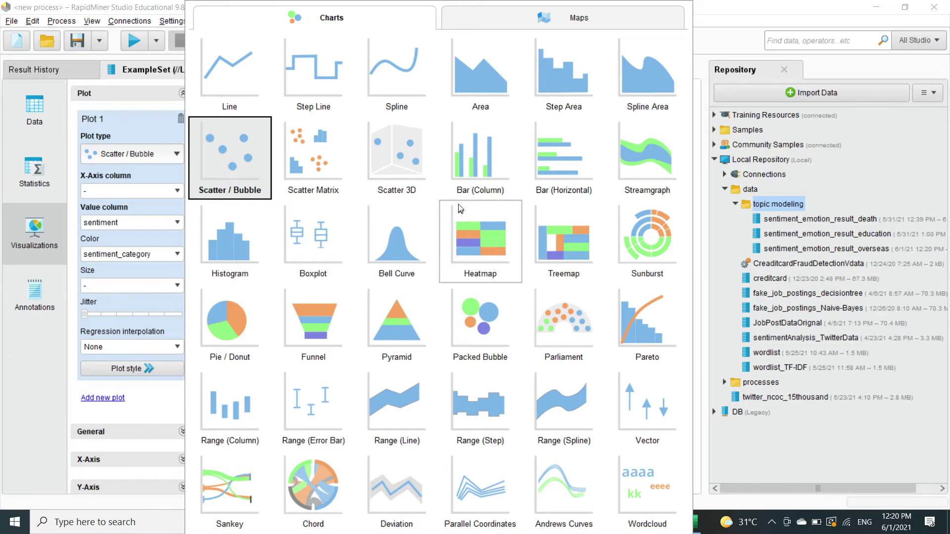
{"action": "left_click", "coordinate": [478, 164]}
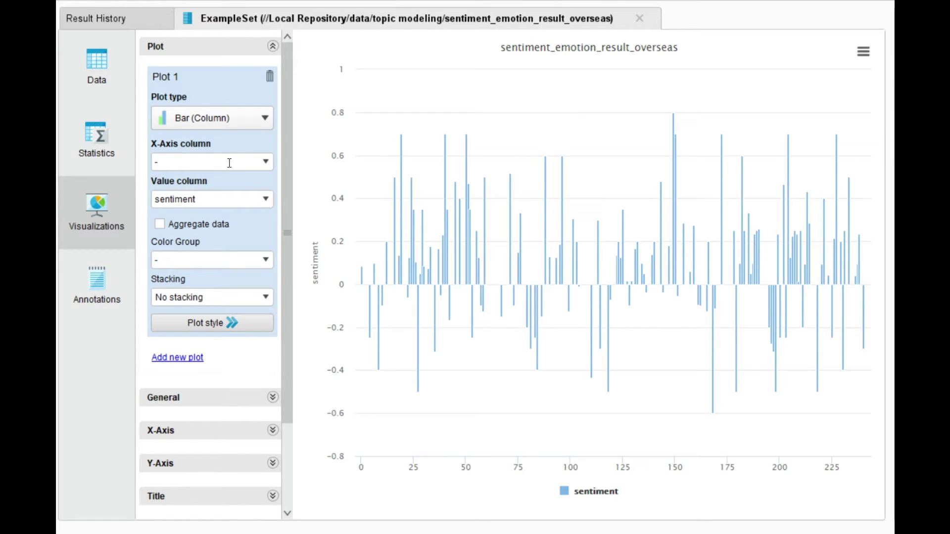
- Set the plot's X-axis column to sentiment_category and enable data aggregation
{"action": "left_click", "coordinate": [260, 164]}
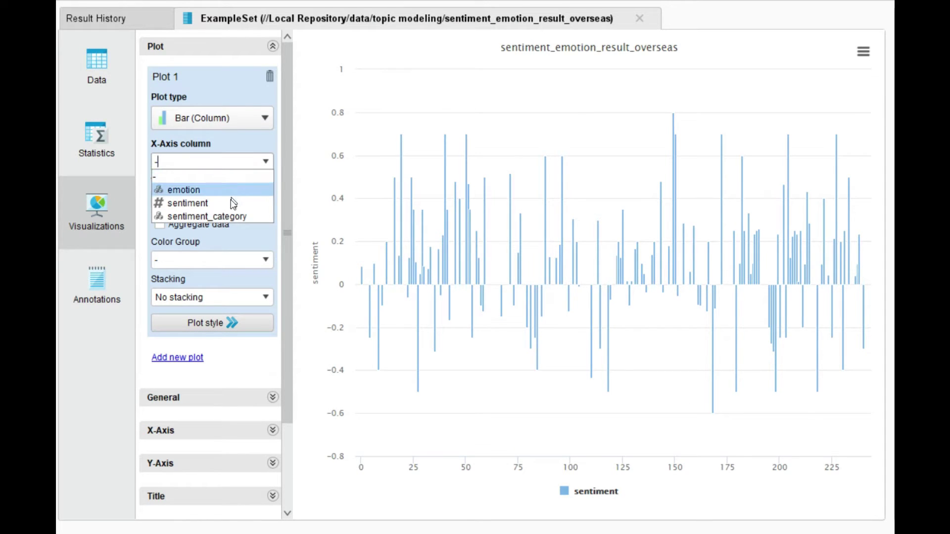
{"action": "left_click", "coordinate": [202, 216]}
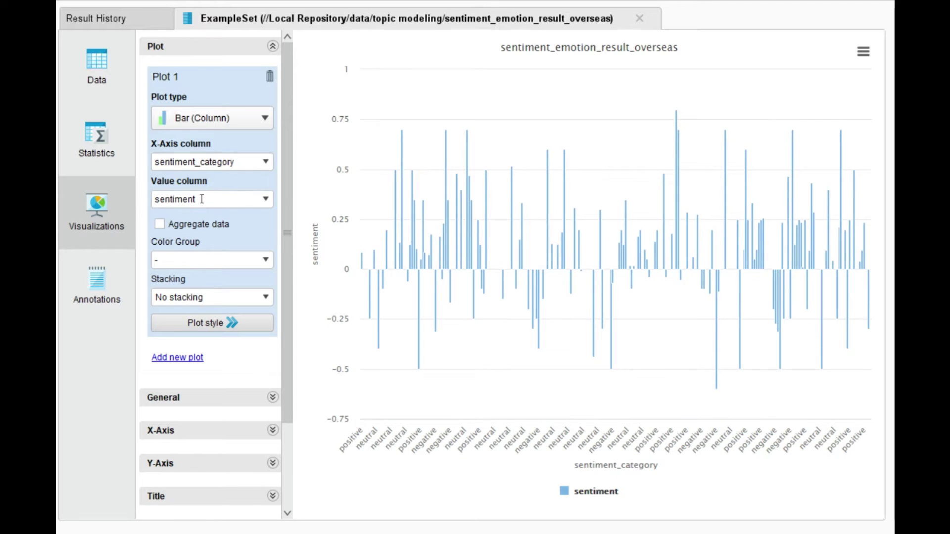
{"action": "left_click", "coordinate": [161, 224]}
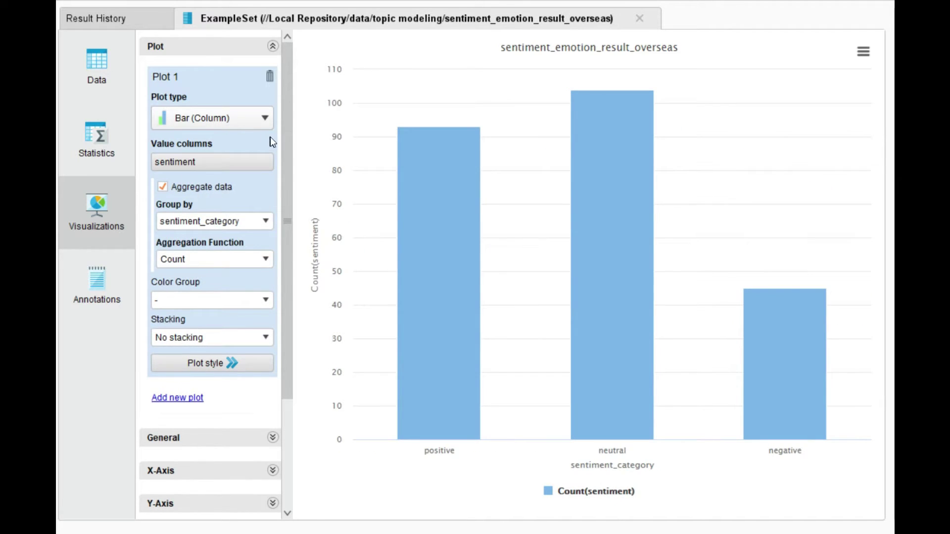
- Replace sentiment with sentiment_category as the bar plot's value column and apply the attribute selection
{"action": "left_click_drag", "start_coordinate": [283, 158], "coordinate": [282, 187]}
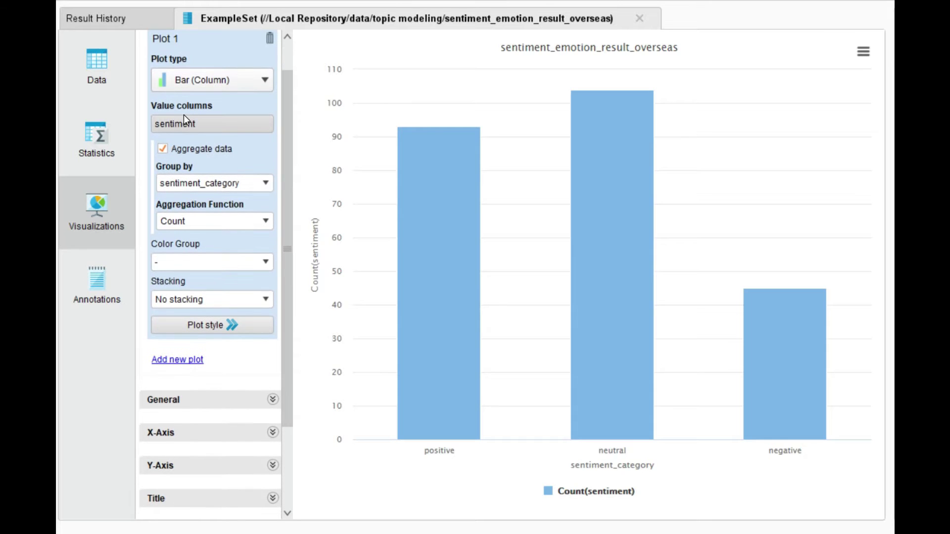
{"action": "left_click", "coordinate": [220, 124]}
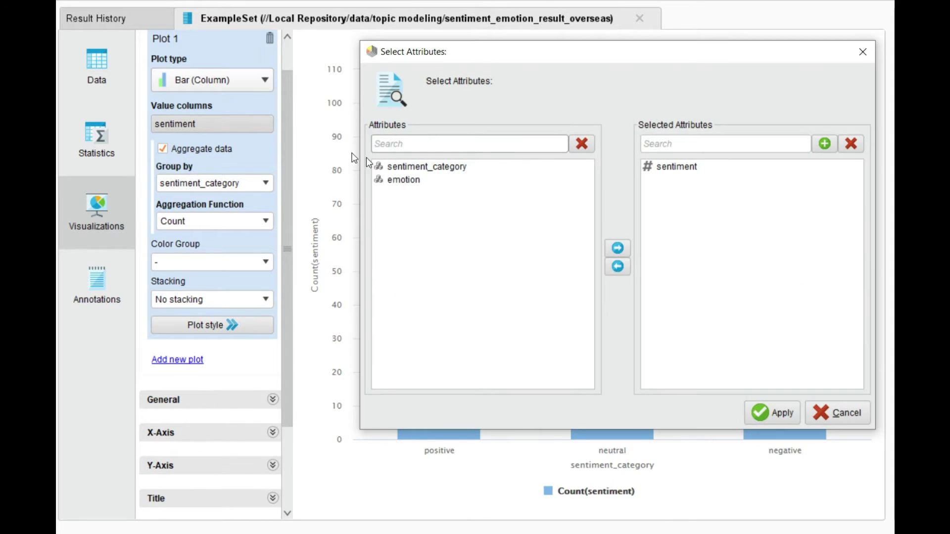
{"action": "left_click", "coordinate": [665, 168]}
{"action": "left_click", "coordinate": [619, 268]}
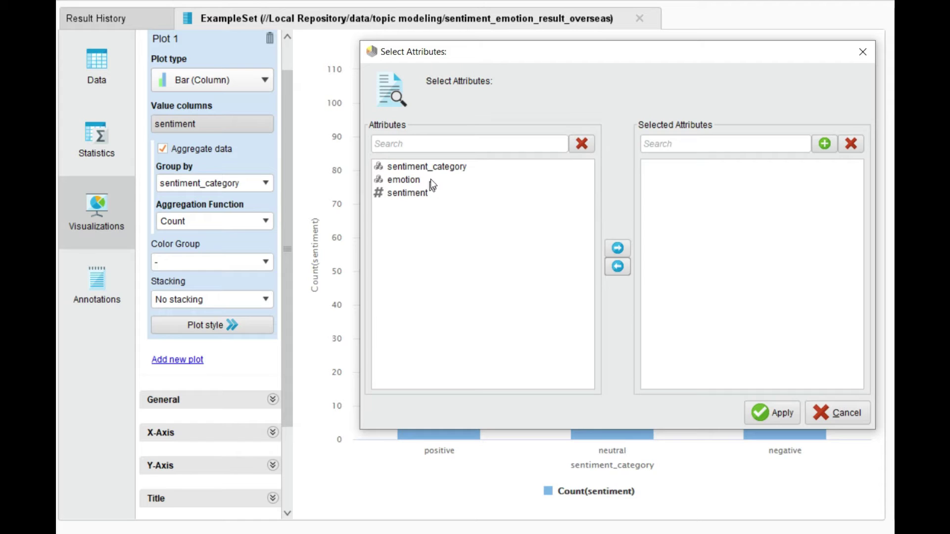
{"action": "left_click", "coordinate": [439, 167]}
{"action": "left_click", "coordinate": [618, 249]}
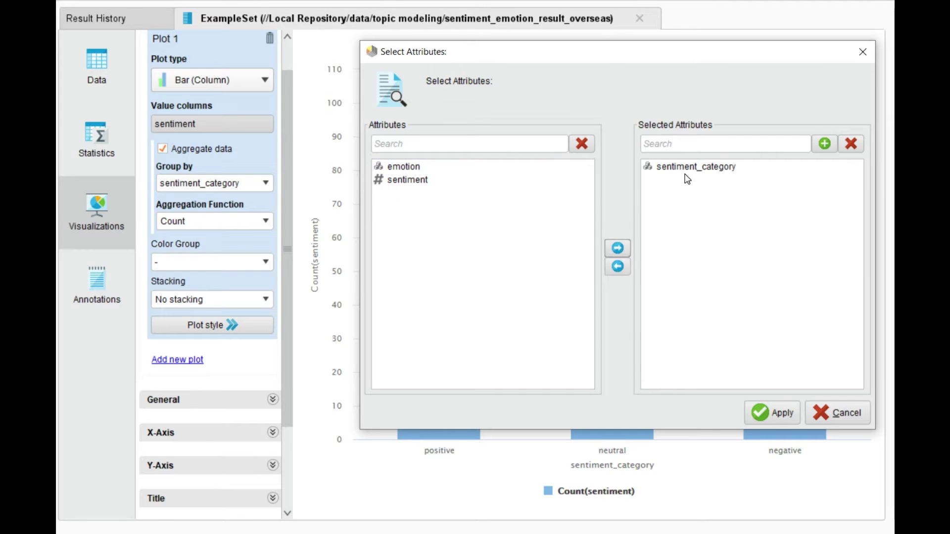
{"action": "left_click", "coordinate": [768, 413]}
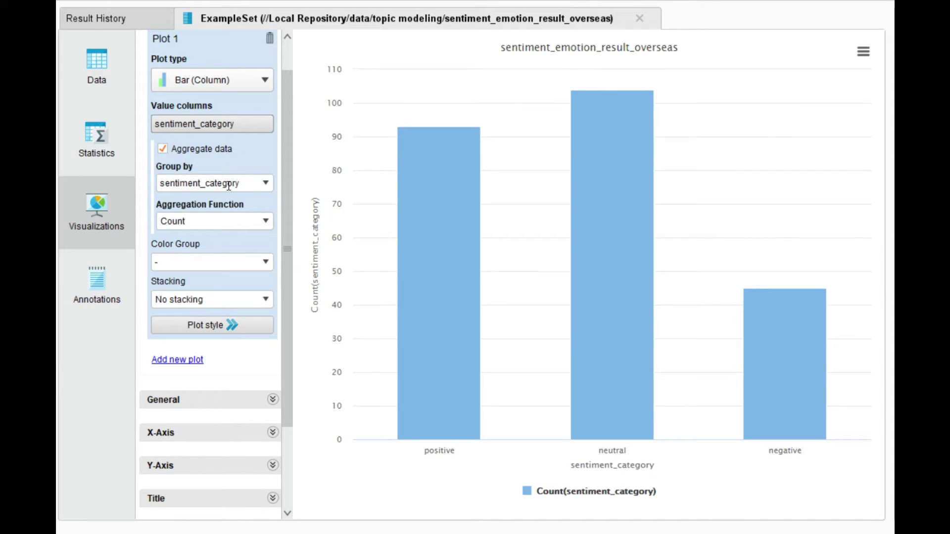
- Look through the available aggregation functions for the plot and choose Count
{"action": "left_click", "coordinate": [266, 224]}
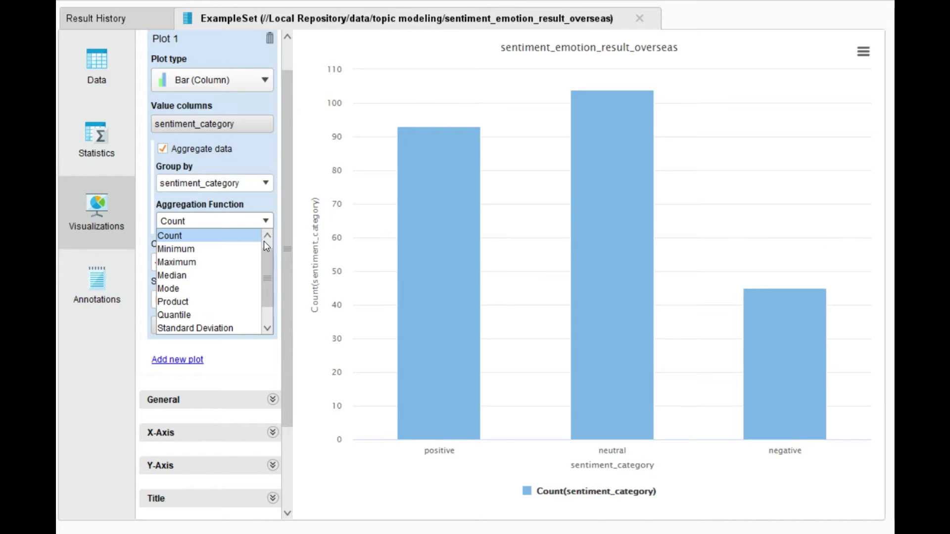
{"action": "scroll", "coordinate": [266, 263], "scroll_direction": "up", "scroll_amount": 1}
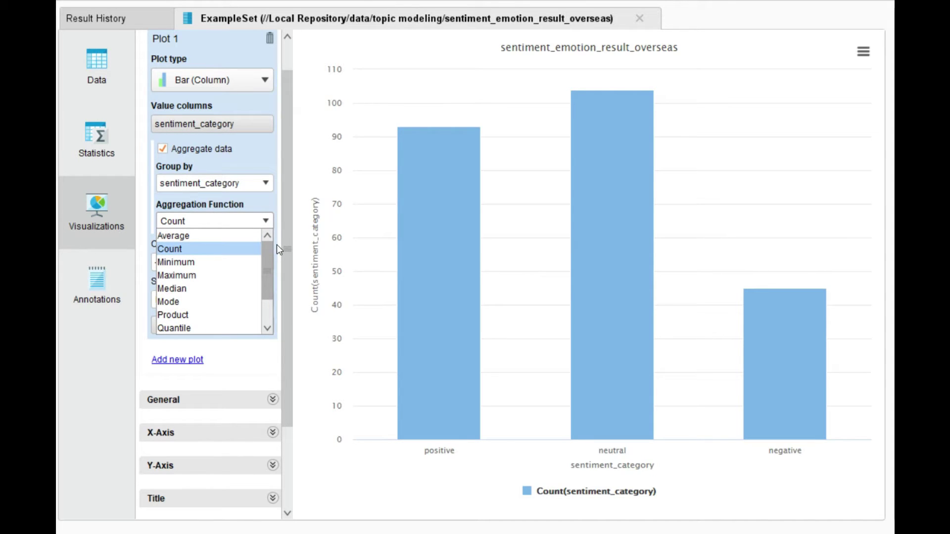
{"action": "scroll", "coordinate": [277, 261], "scroll_direction": "up", "scroll_amount": 1}
{"action": "left_click", "coordinate": [194, 253]}
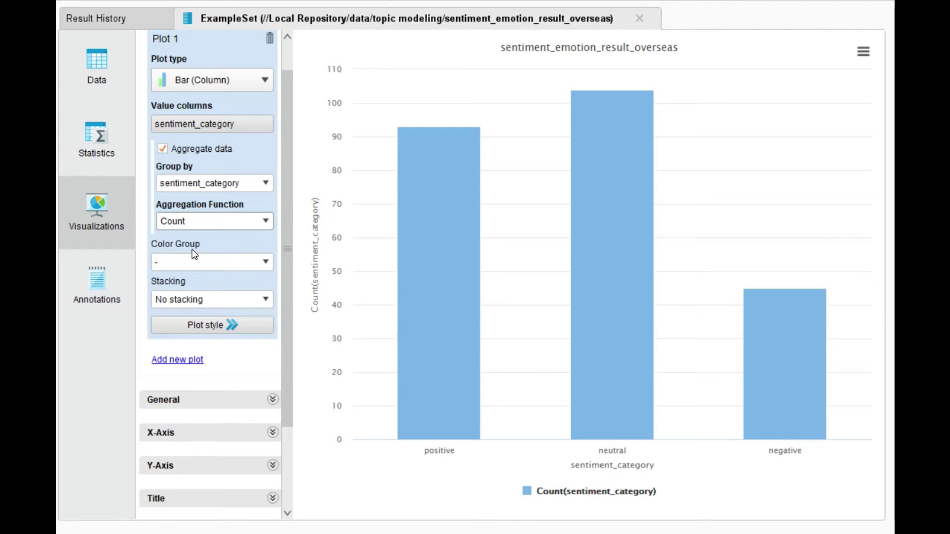
- Switch to the sentiment_emotion_result_overseas sheet in Excel and examine the values in the sentiment_category column
{"action": "mouse_move", "coordinate": [439, 471]}
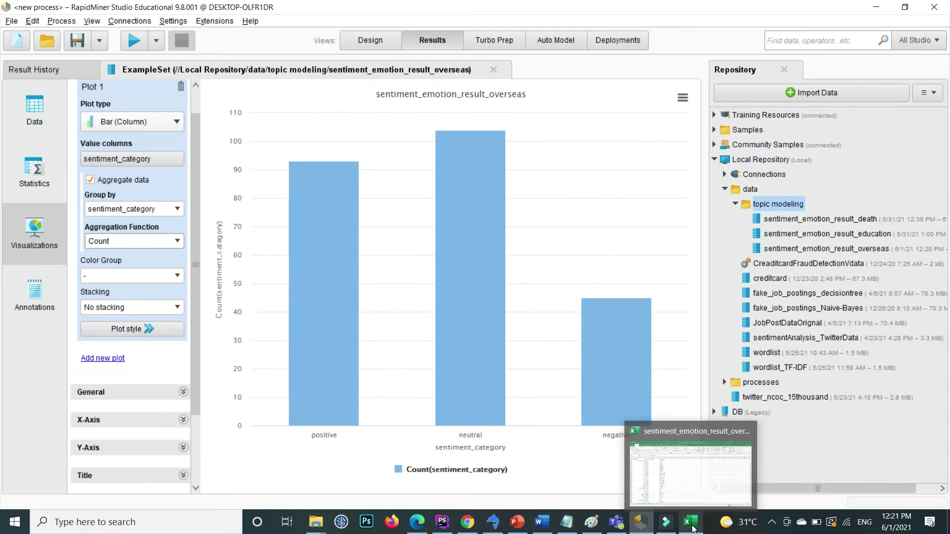
{"action": "left_click", "coordinate": [672, 455]}
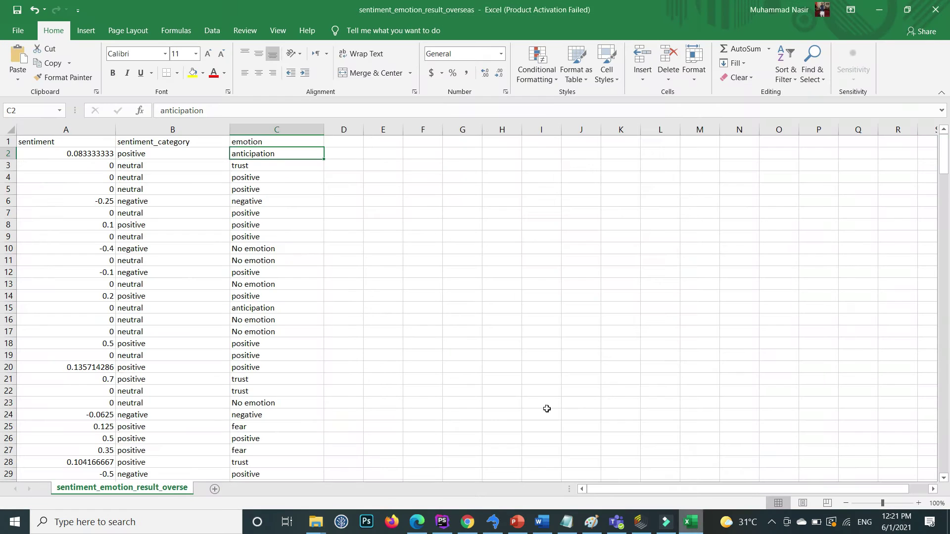
{"action": "left_click", "coordinate": [167, 130]}
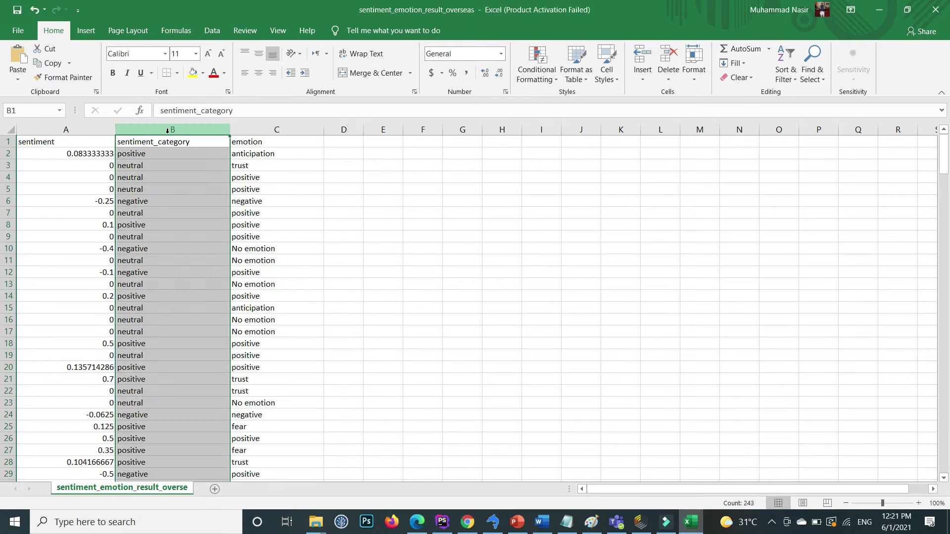
{"action": "left_click", "coordinate": [143, 153]}
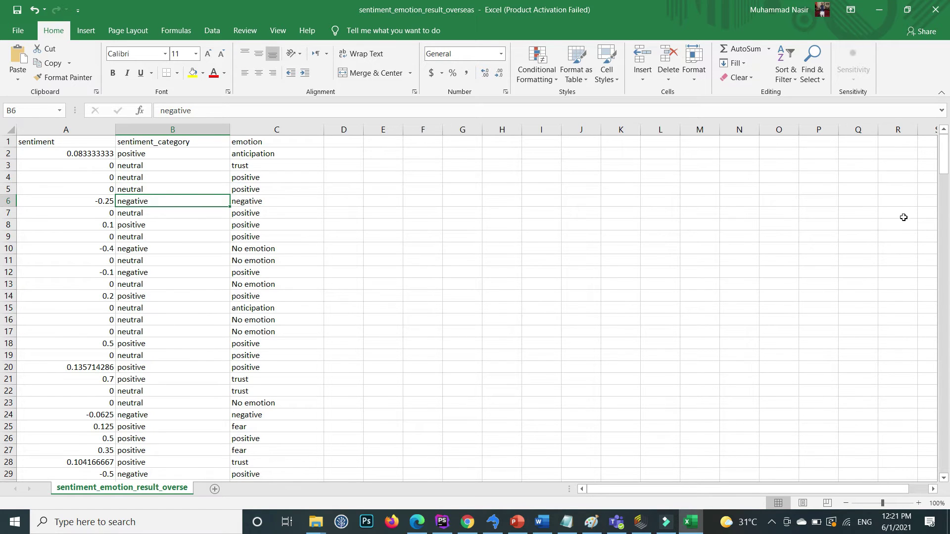
{"action": "left_click_drag", "start_coordinate": [942, 181], "coordinate": [769, 360]}
- Switch back to RapidMiner Studio and read the counts of the positive, neutral and negative bars
{"action": "left_click", "coordinate": [637, 521]}
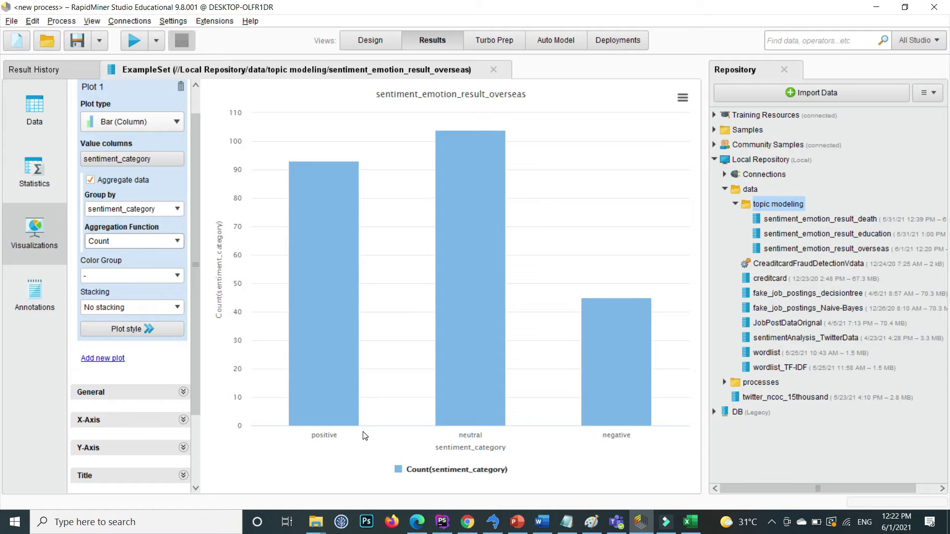
{"action": "mouse_move", "coordinate": [344, 410]}
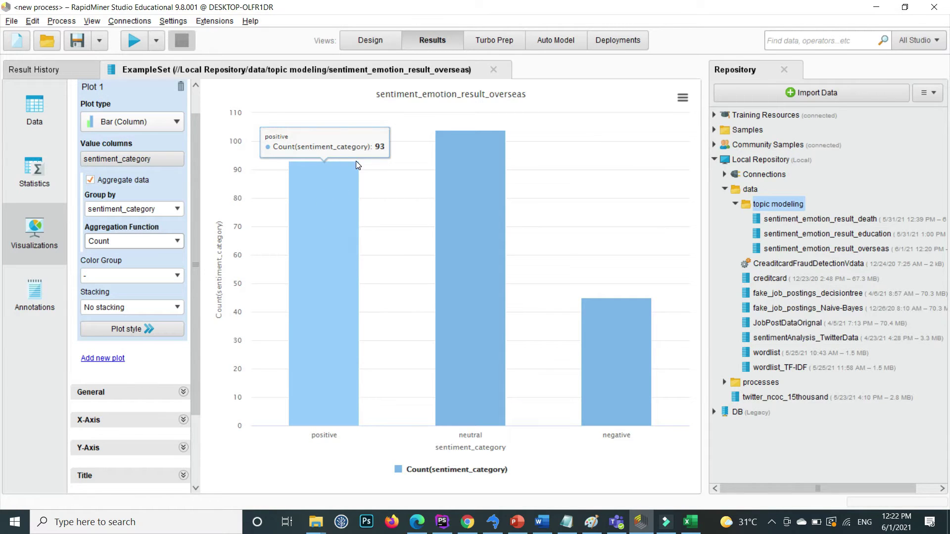
{"action": "mouse_move", "coordinate": [483, 308]}
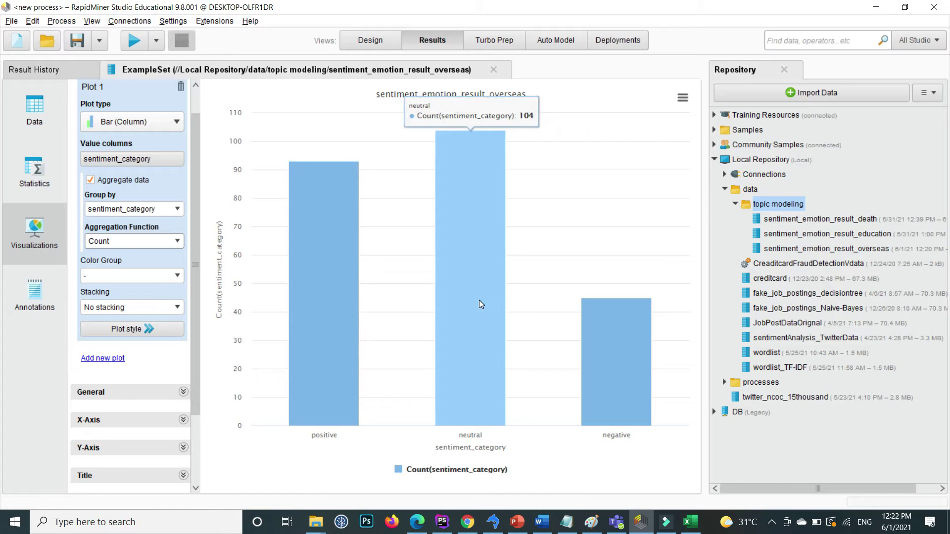
{"action": "mouse_move", "coordinate": [612, 344]}
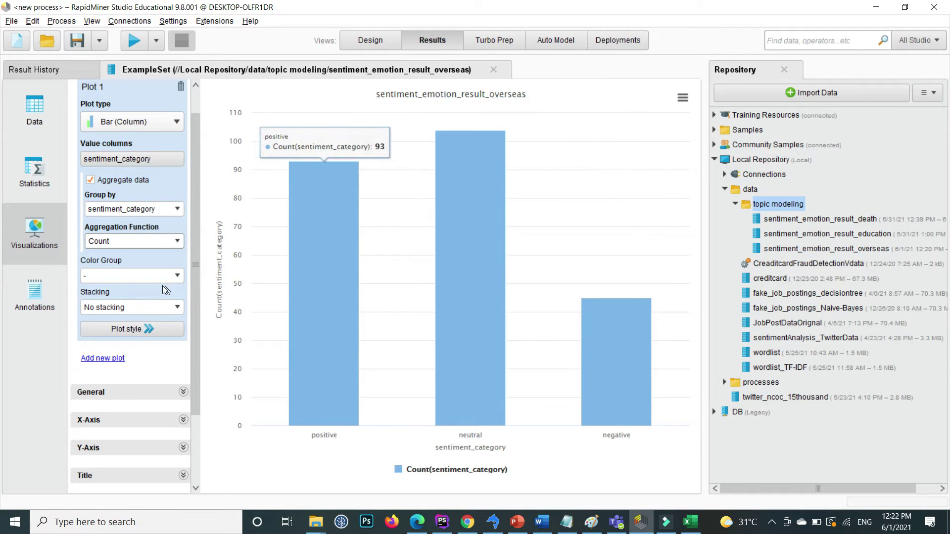
- Set the plot's color group to sentiment_category and inspect the separately colored bars
{"action": "left_click", "coordinate": [176, 277]}
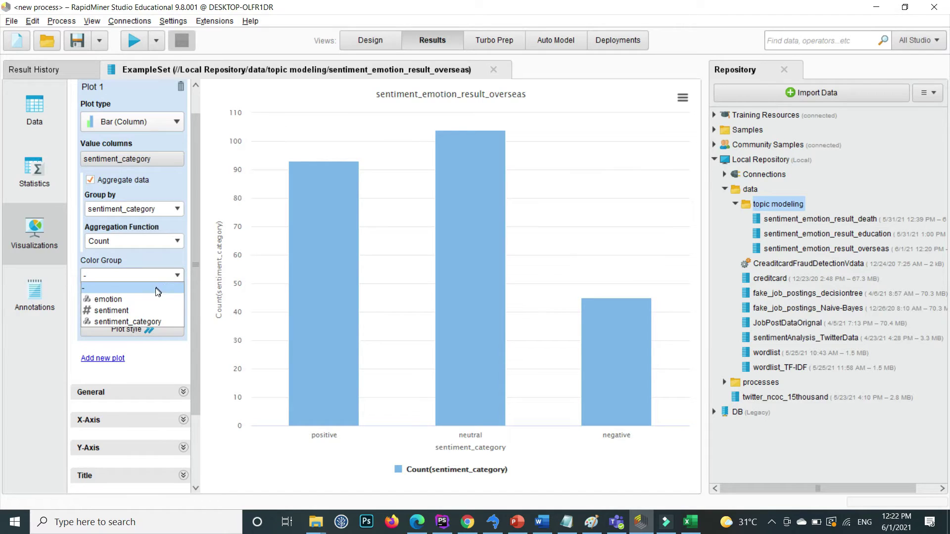
{"action": "left_click", "coordinate": [110, 322]}
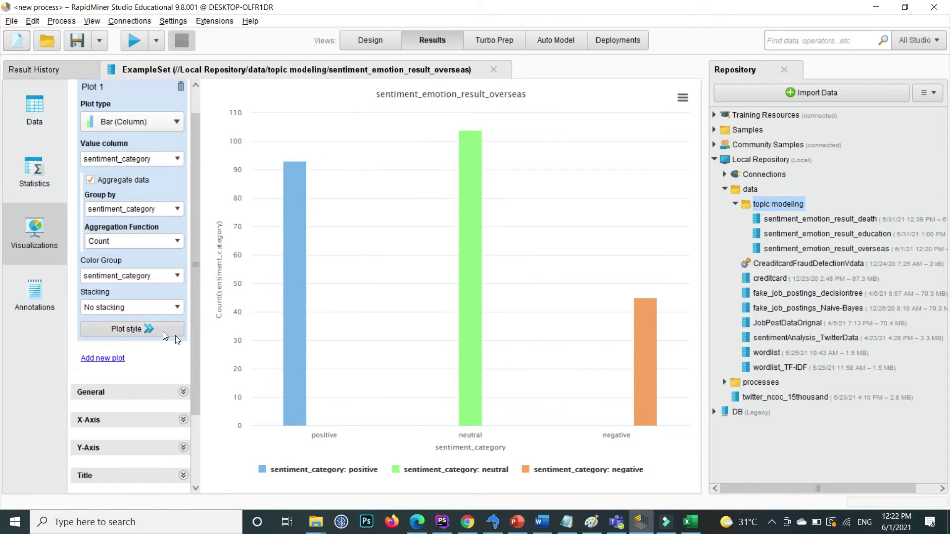
{"action": "mouse_move", "coordinate": [283, 363]}
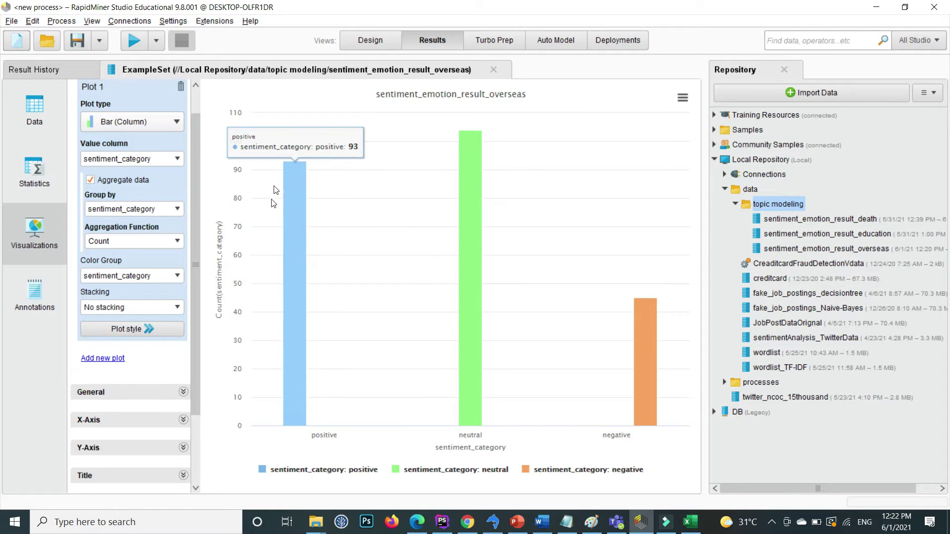
{"action": "mouse_move", "coordinate": [652, 357]}
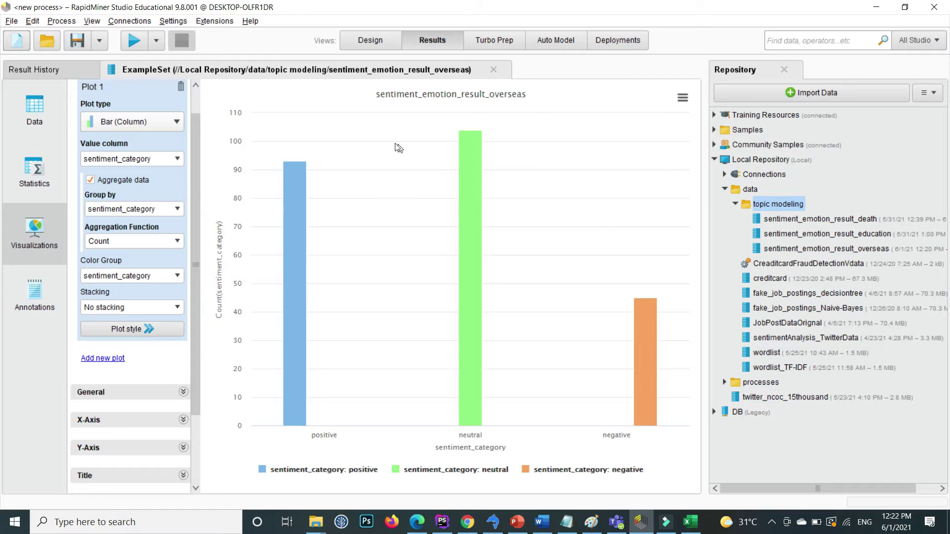
{"action": "mouse_move", "coordinate": [451, 131]}
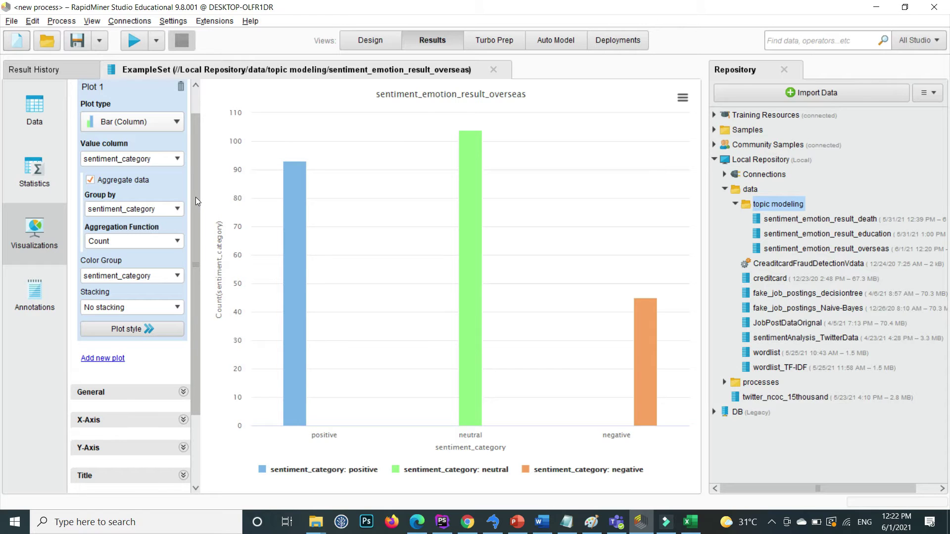
- Change the second color in the plot's palette, used for the neutral bar, to crimson with hue 352, saturation 82 and lightness 62
{"action": "left_click_drag", "start_coordinate": [195, 197], "coordinate": [162, 245]}
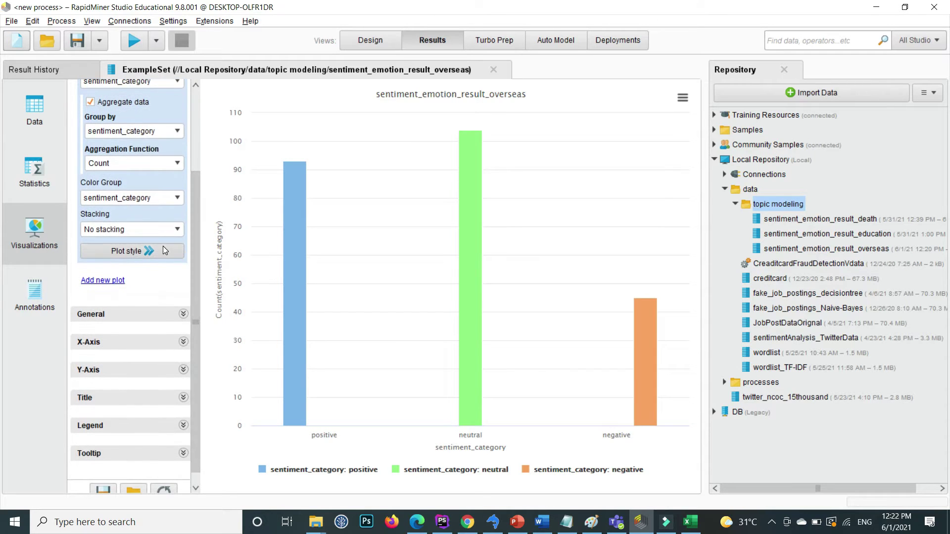
{"action": "left_click", "coordinate": [127, 252]}
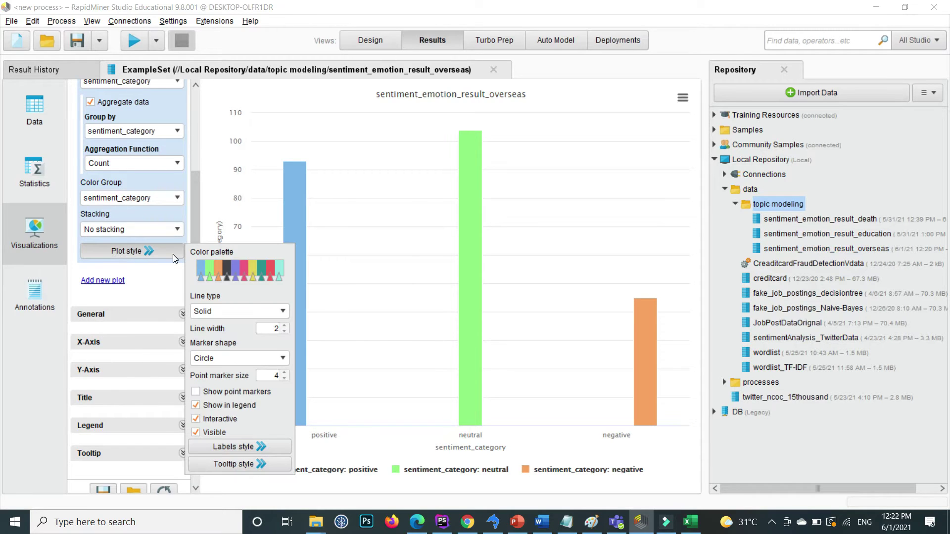
{"action": "left_click", "coordinate": [208, 275]}
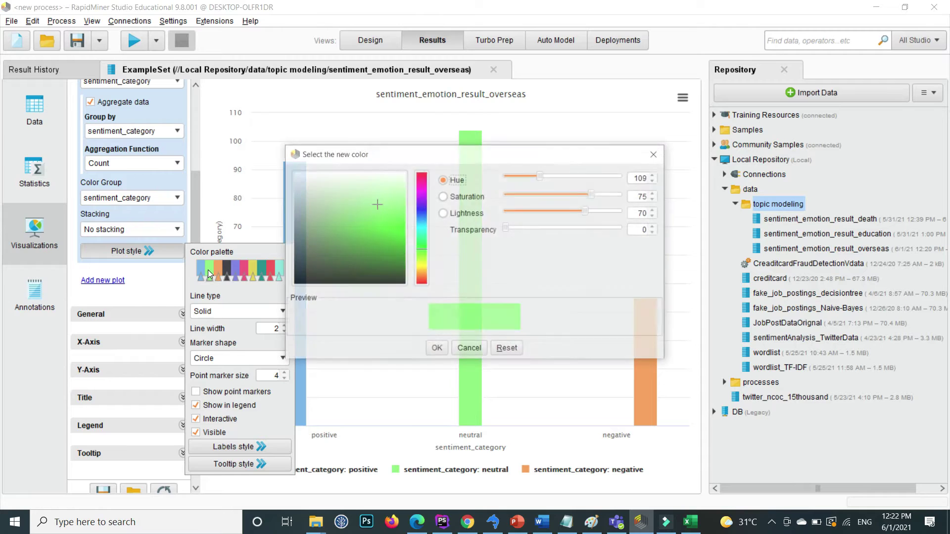
{"action": "left_click", "coordinate": [423, 178]}
{"action": "left_click", "coordinate": [386, 214]}
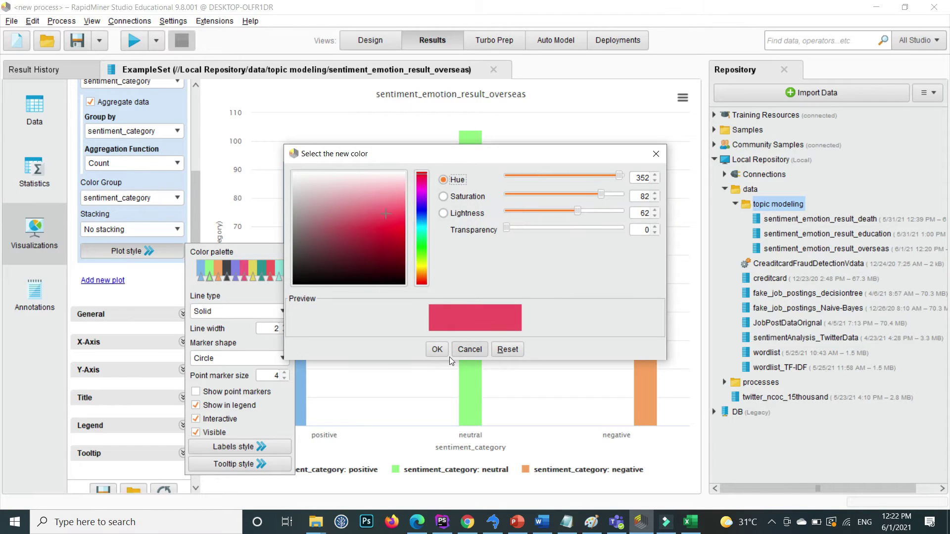
{"action": "left_click", "coordinate": [436, 351]}
{"action": "mouse_move", "coordinate": [471, 290]}
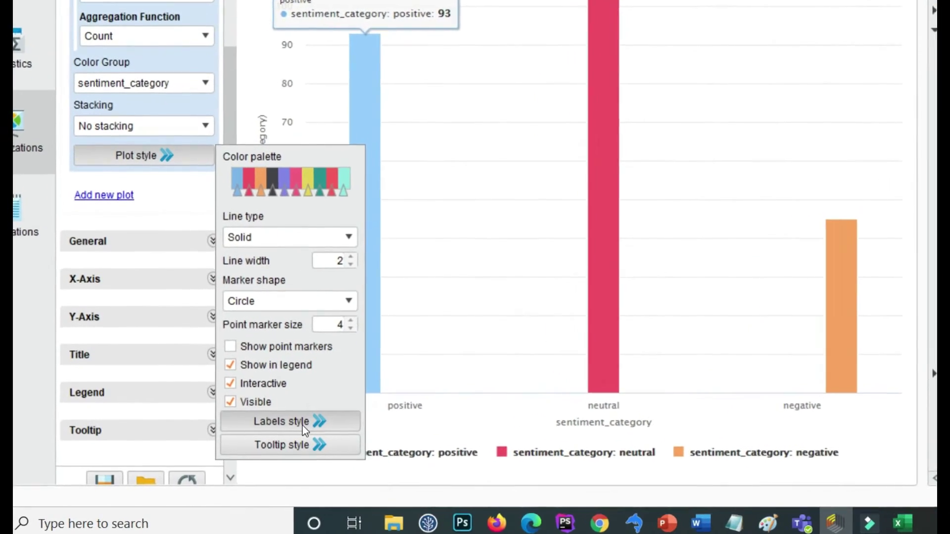
- Turn on value labels for the bars in the plot's label style settings, and close the plot style settings
{"action": "left_click", "coordinate": [272, 438]}
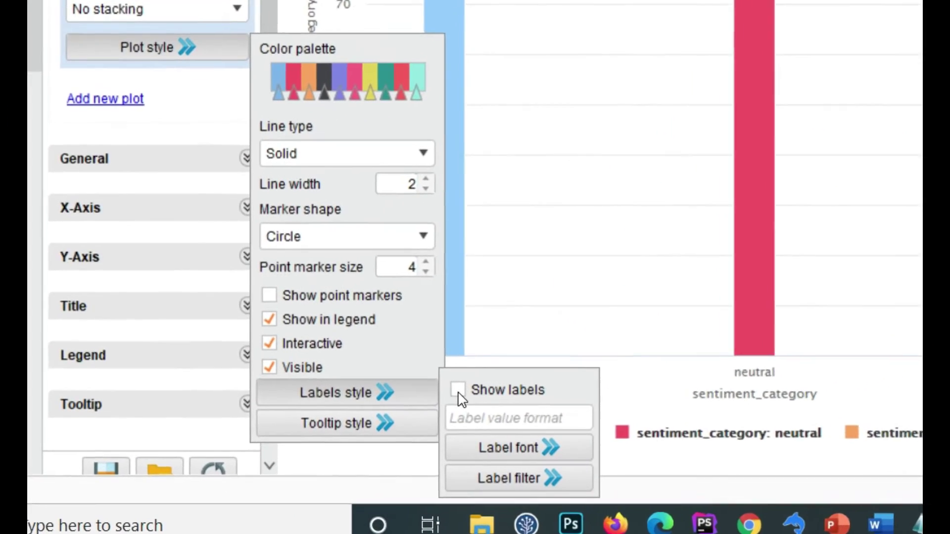
{"action": "left_click", "coordinate": [392, 413]}
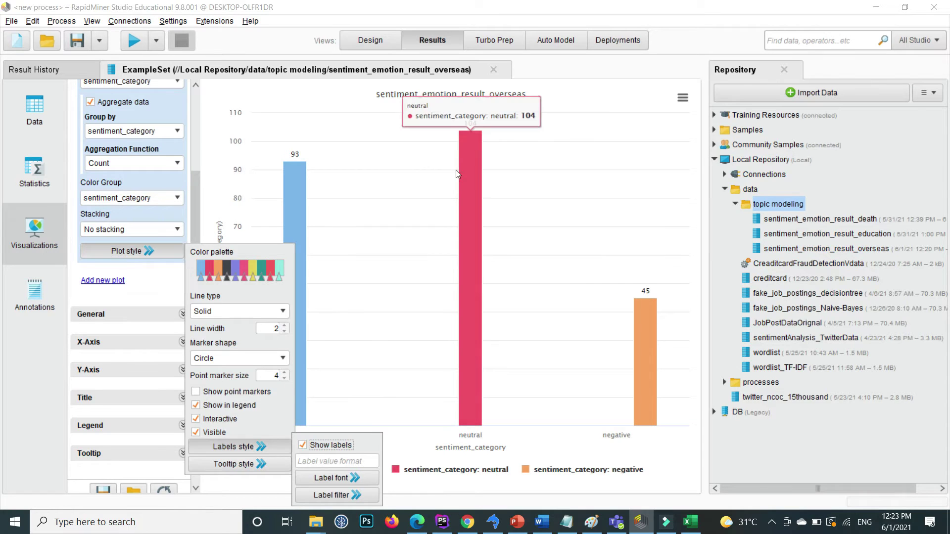
{"action": "left_click", "coordinate": [434, 193]}
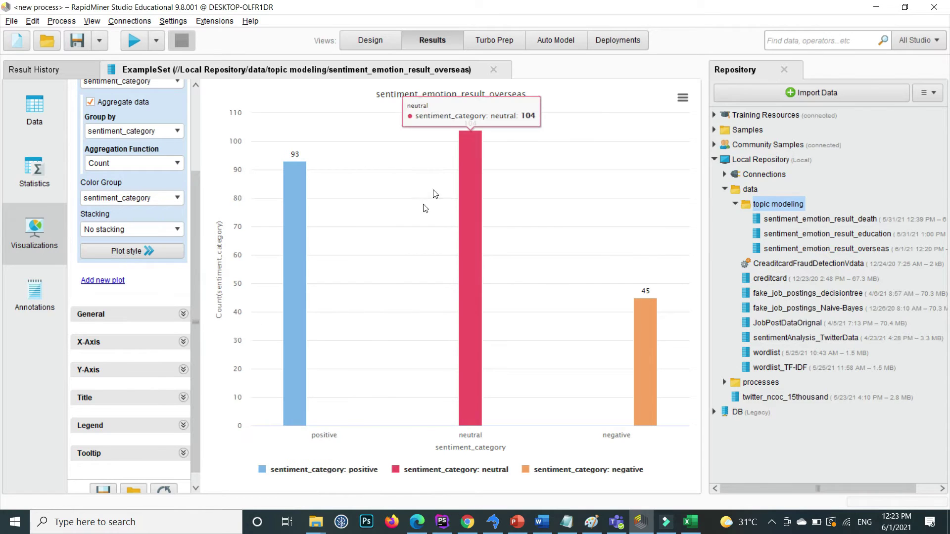
- Examine the tooltip style options in the plot style settings, and close them
{"action": "left_click", "coordinate": [155, 251]}
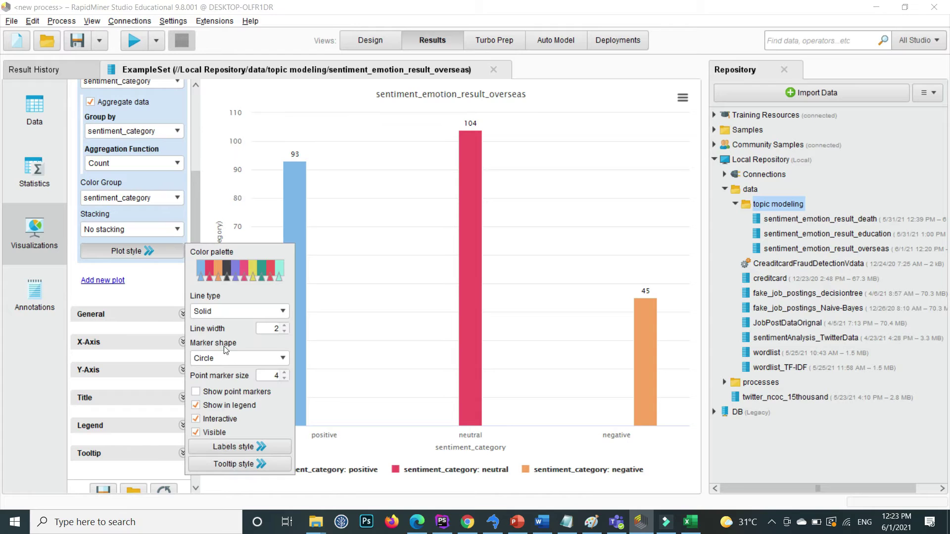
{"action": "left_click", "coordinate": [247, 465]}
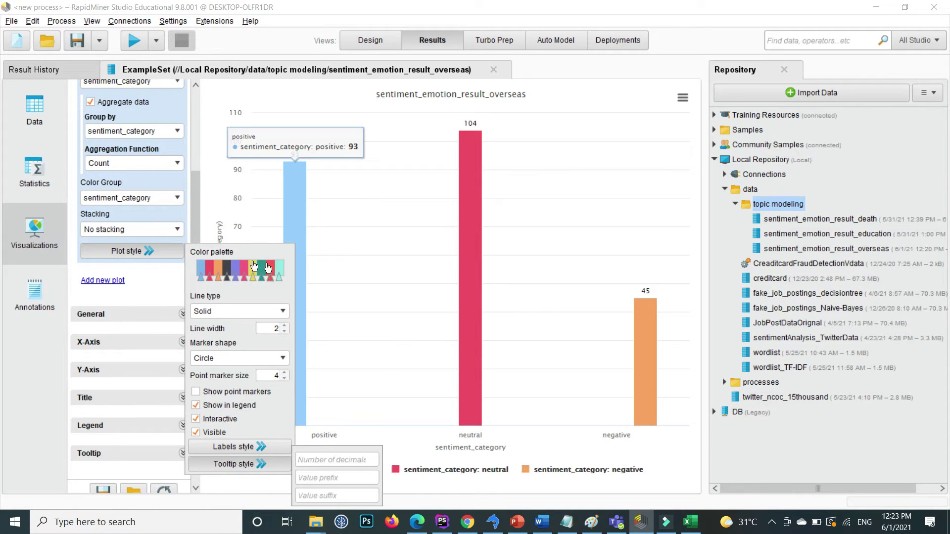
{"action": "left_click", "coordinate": [180, 253]}
{"action": "scroll", "coordinate": [196, 223], "scroll_direction": "down", "scroll_amount": 1}
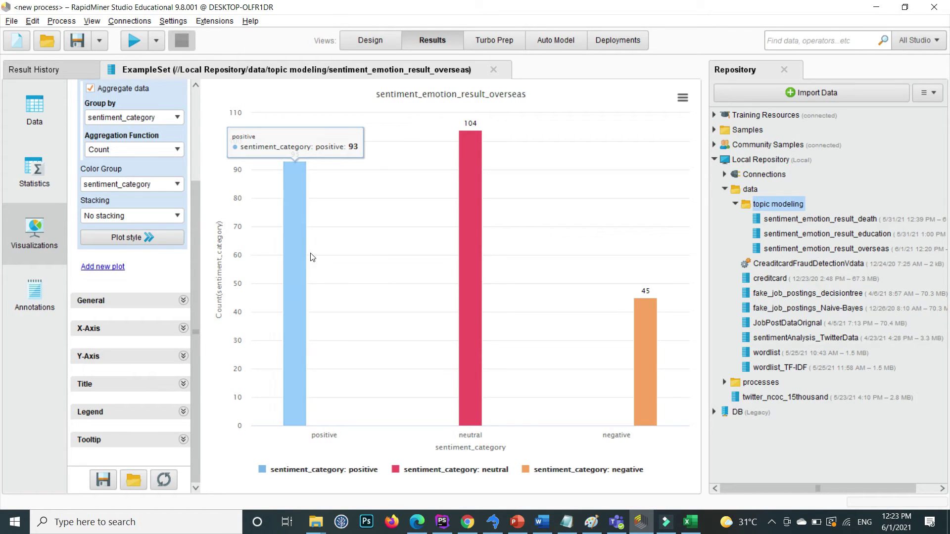
- Examine the X-axis style settings, including the available grid line types, keeping the Solid type
{"action": "left_click", "coordinate": [174, 331]}
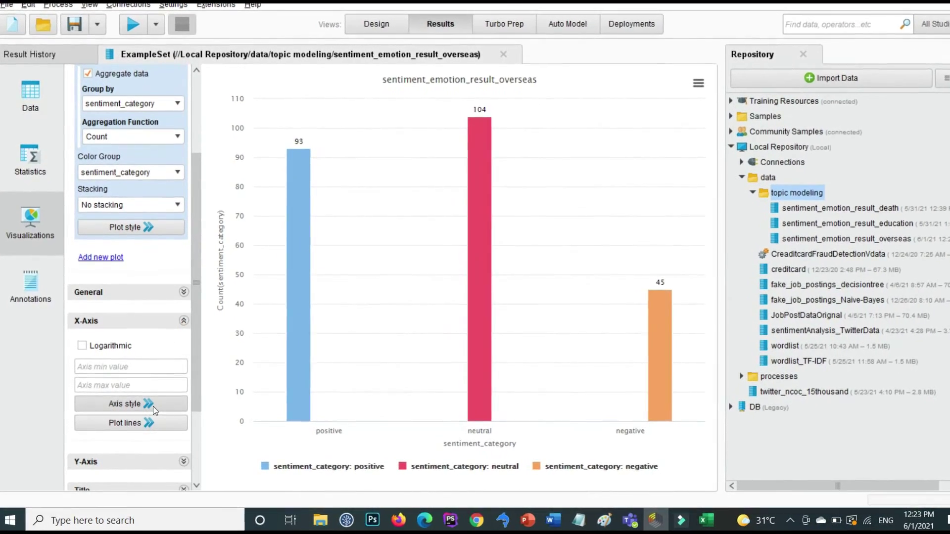
{"action": "left_click", "coordinate": [151, 408]}
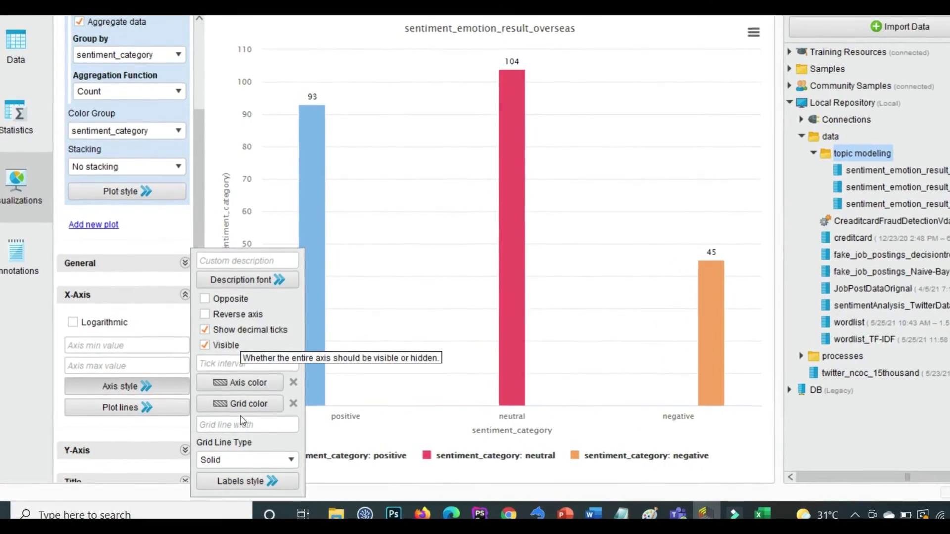
{"action": "left_click", "coordinate": [246, 465]}
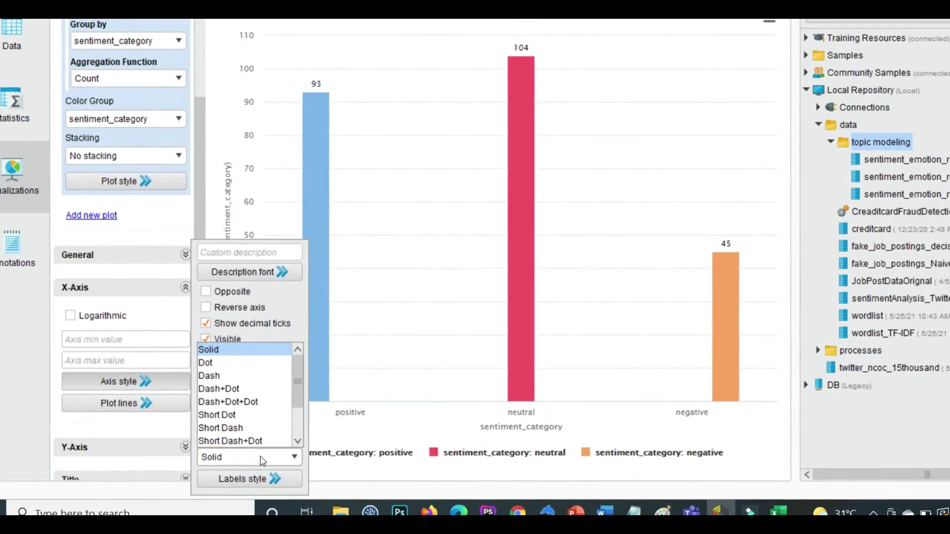
{"action": "left_click", "coordinate": [246, 460]}
{"action": "left_click", "coordinate": [251, 455]}
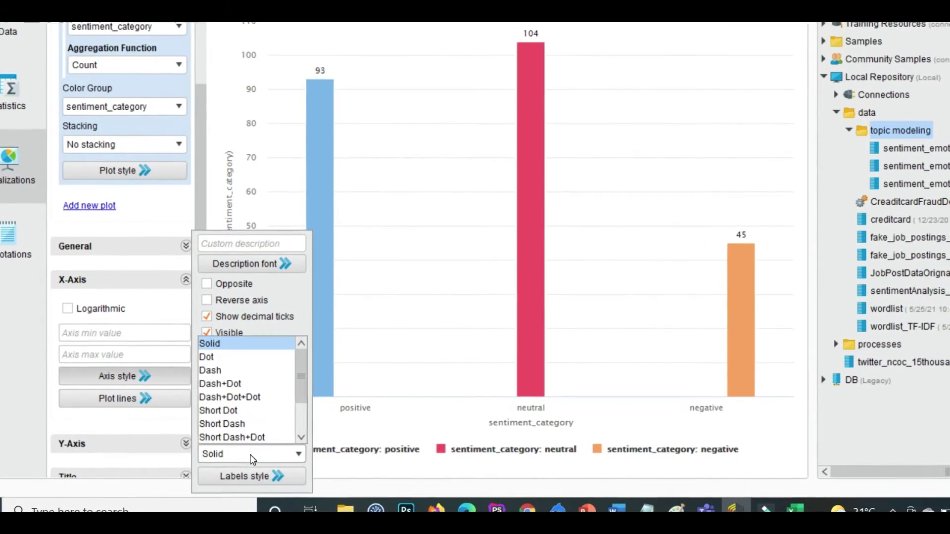
{"action": "left_click", "coordinate": [254, 453]}
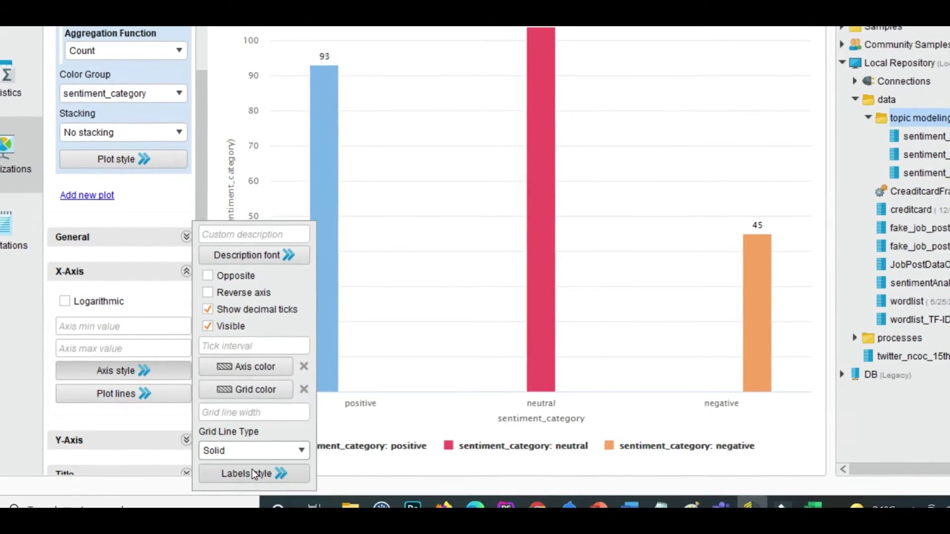
- Try hiding the X-axis labels in the axis's label style settings, and show them again
{"action": "left_click", "coordinate": [251, 472]}
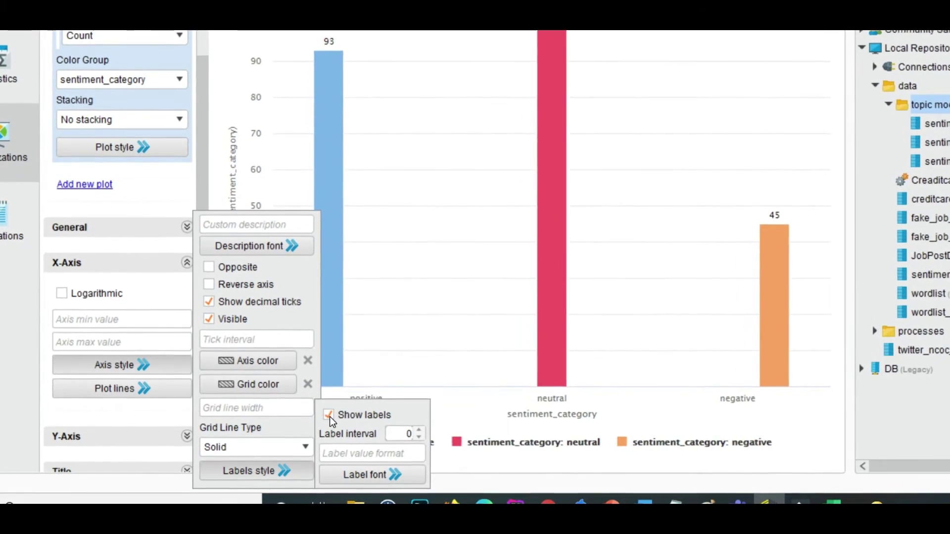
{"action": "left_click", "coordinate": [330, 412]}
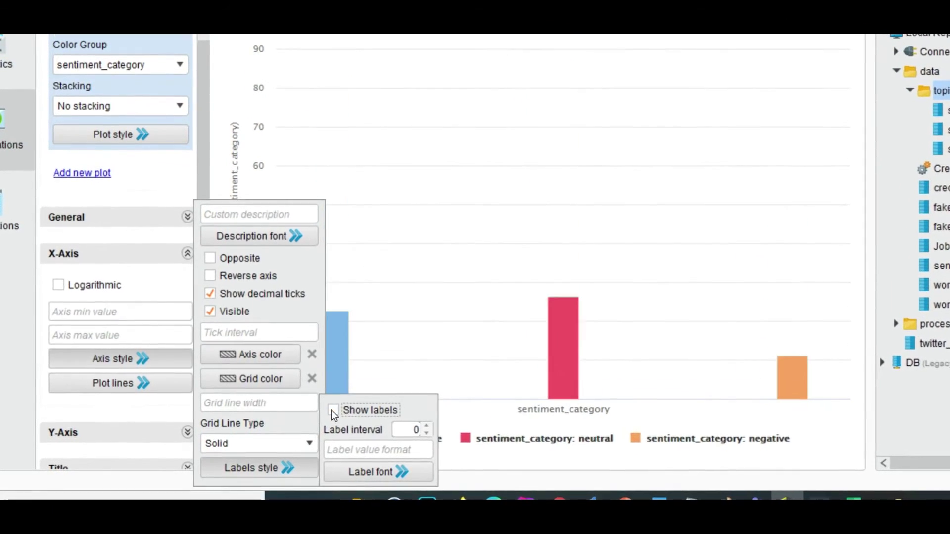
{"action": "left_click", "coordinate": [335, 408]}
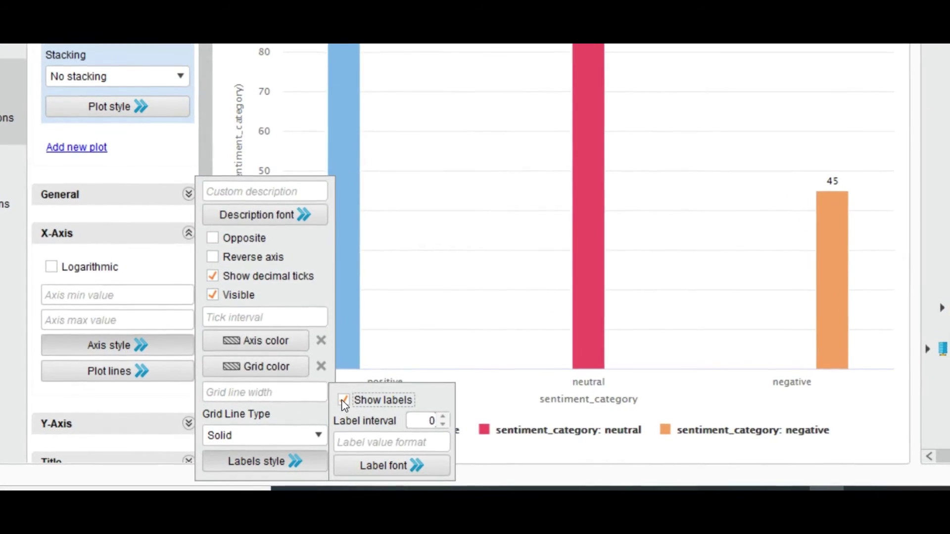
{"action": "left_click", "coordinate": [340, 402]}
{"action": "left_click", "coordinate": [345, 397]}
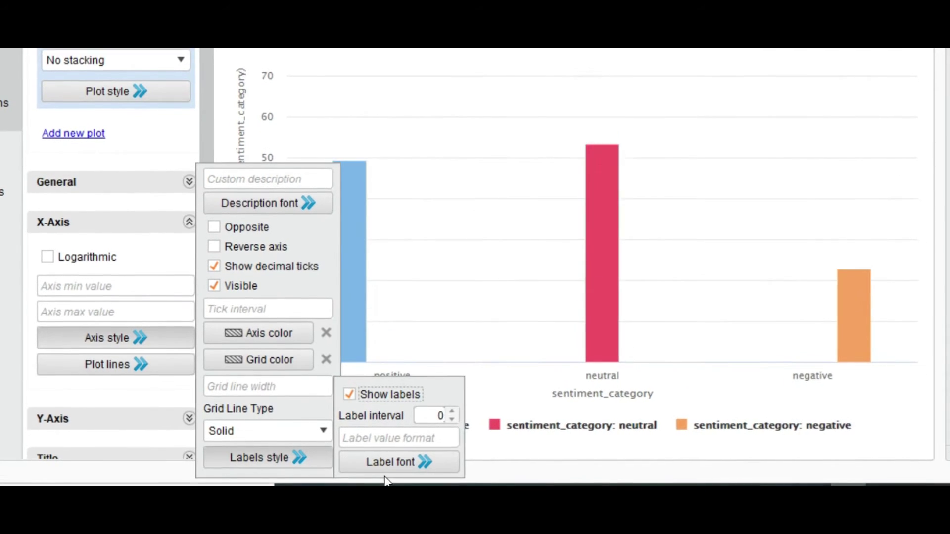
- Try a bold font for the X-axis labels, and turn bold off again
{"action": "left_click", "coordinate": [416, 466]}
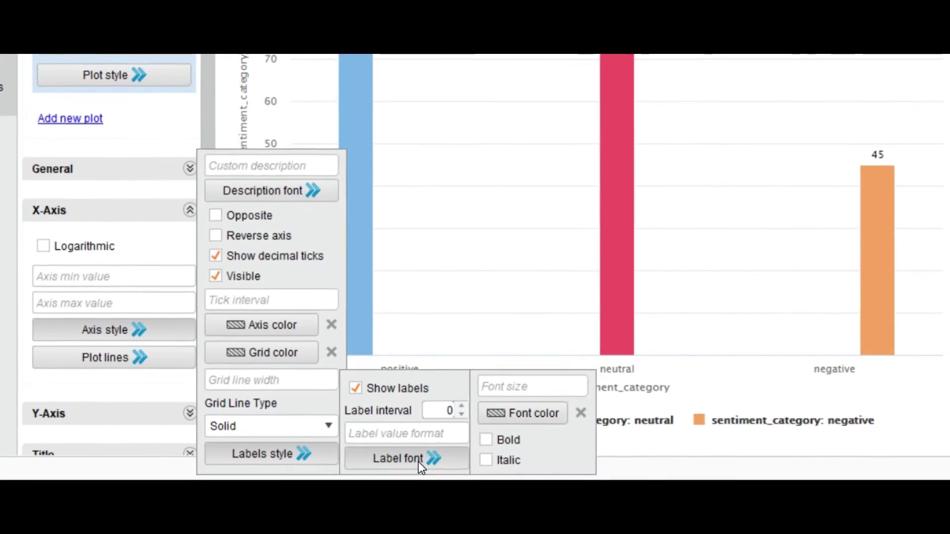
{"action": "left_click", "coordinate": [505, 438]}
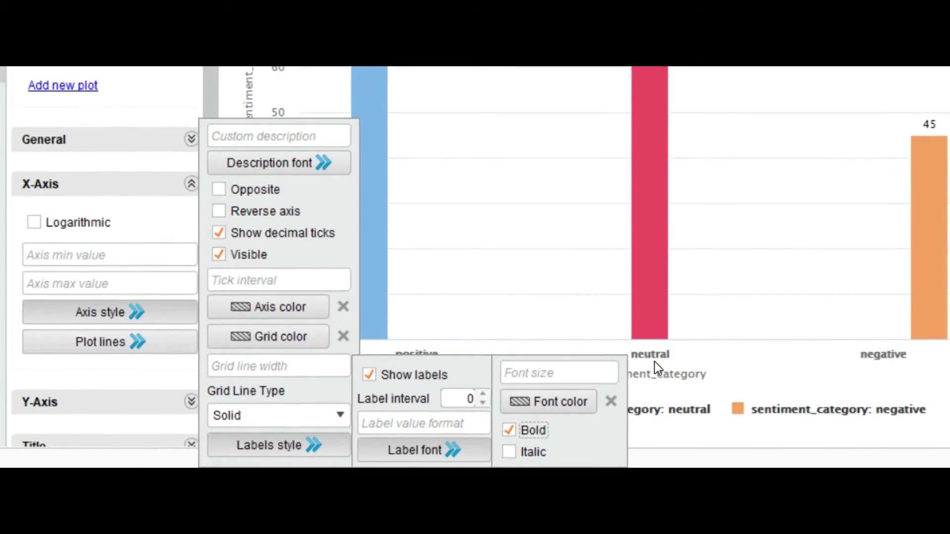
{"action": "left_click", "coordinate": [514, 431]}
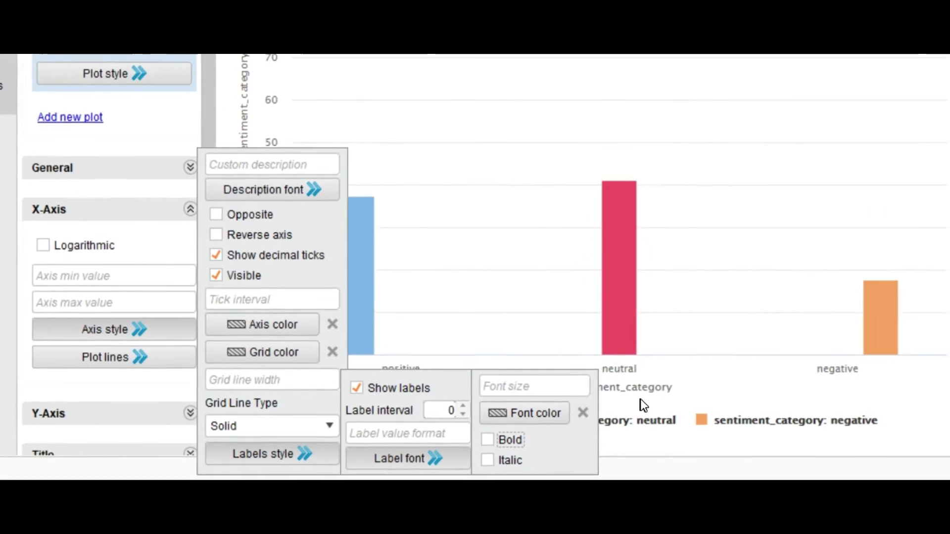
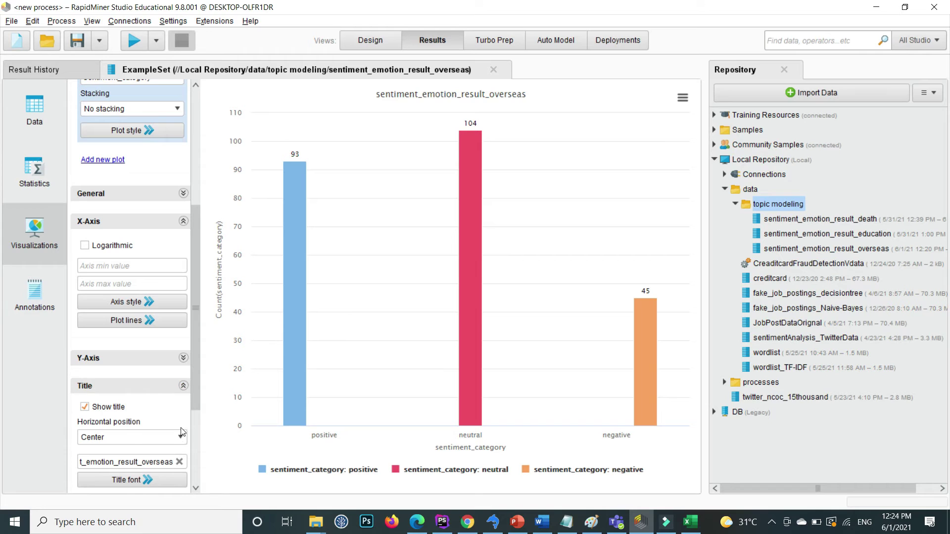
- Replace the chart title with "Sentiment Overseas" in the title settings
{"action": "left_click_drag", "start_coordinate": [196, 391], "coordinate": [197, 422]}
{"action": "left_click", "coordinate": [171, 375]}
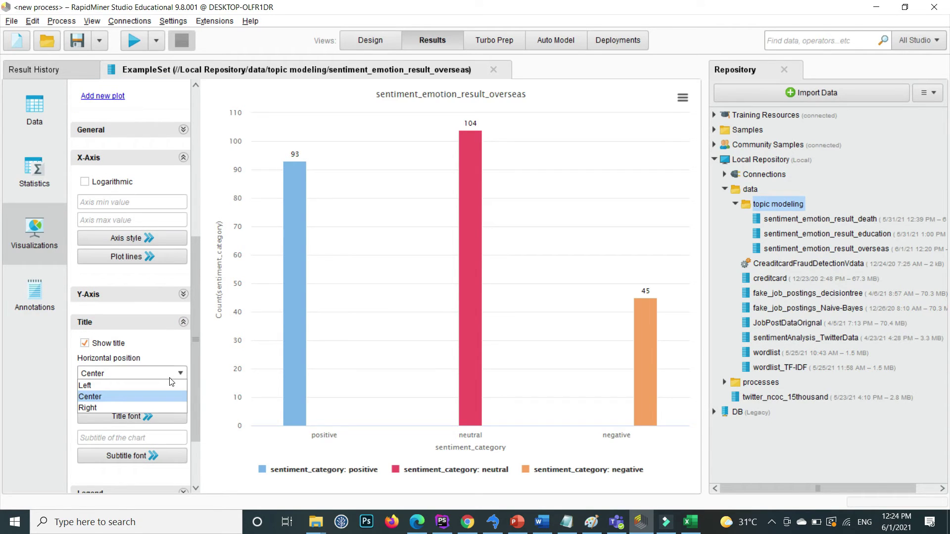
{"action": "left_click", "coordinate": [170, 378]}
{"action": "left_click", "coordinate": [137, 400]}
{"action": "triple_click", "coordinate": [114, 397]}
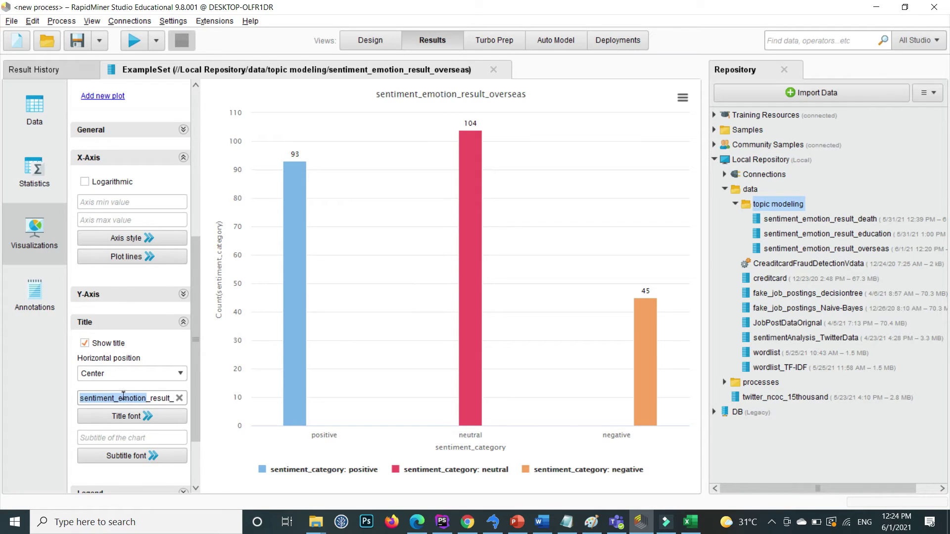
{"action": "type", "text": "Sentiment Overseas"}
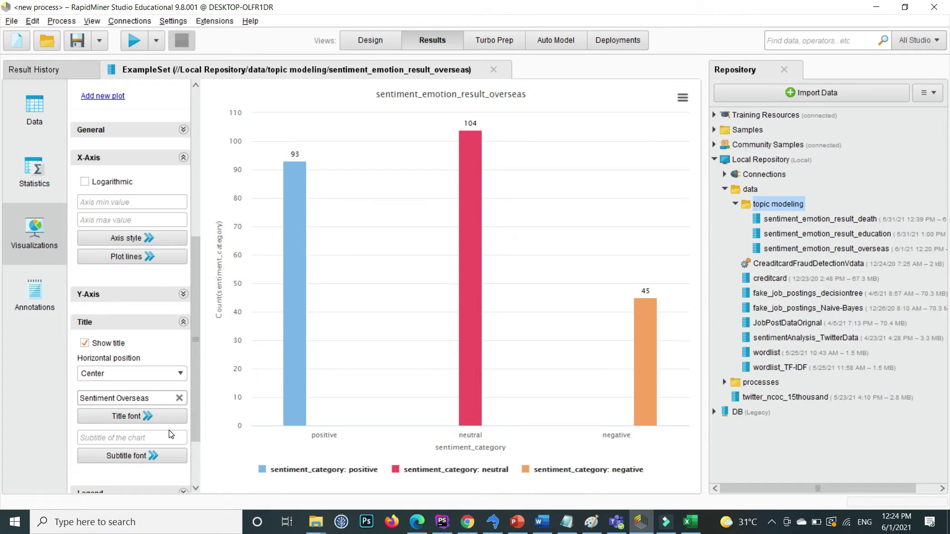
{"action": "mouse_move", "coordinate": [340, 214]}
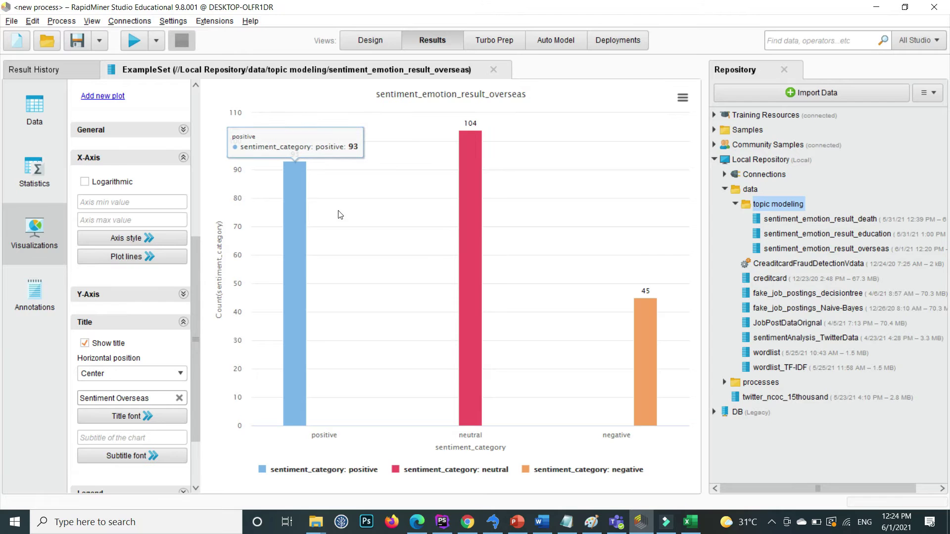
- Try aligning the chart title to the left, and set its horizontal position back to Center
{"action": "left_click", "coordinate": [132, 377]}
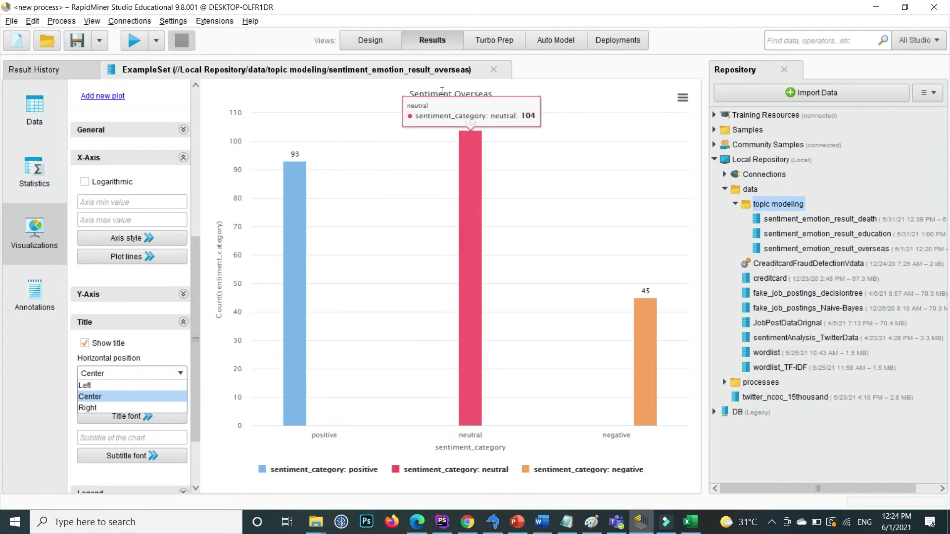
{"action": "left_click", "coordinate": [120, 386]}
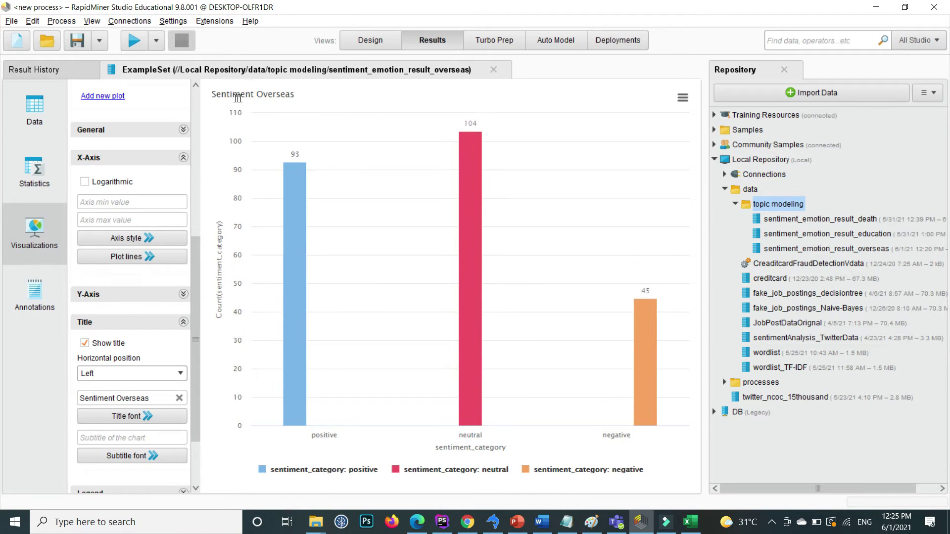
{"action": "left_click", "coordinate": [135, 373]}
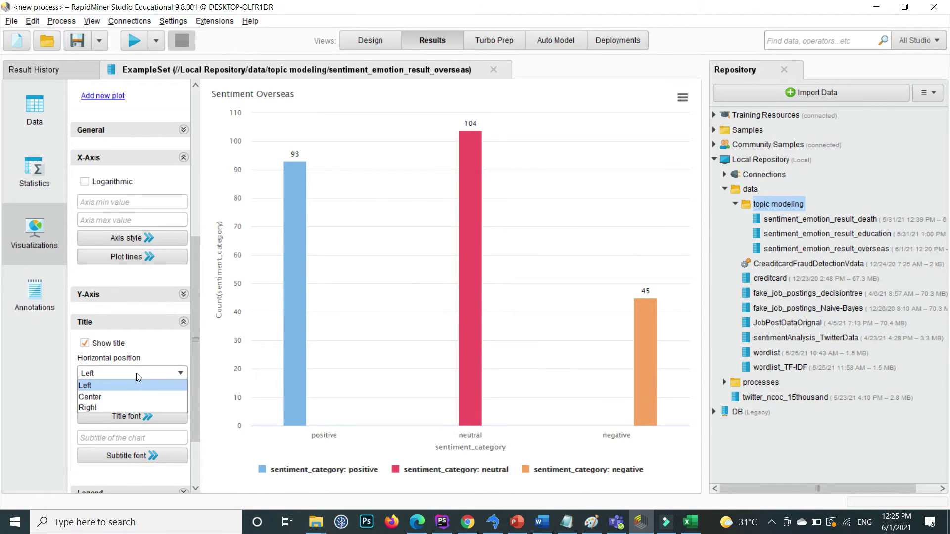
{"action": "left_click", "coordinate": [130, 399]}
- Make the chart title's font bold, and collapse the title settings
{"action": "left_click_drag", "start_coordinate": [198, 286], "coordinate": [198, 344]}
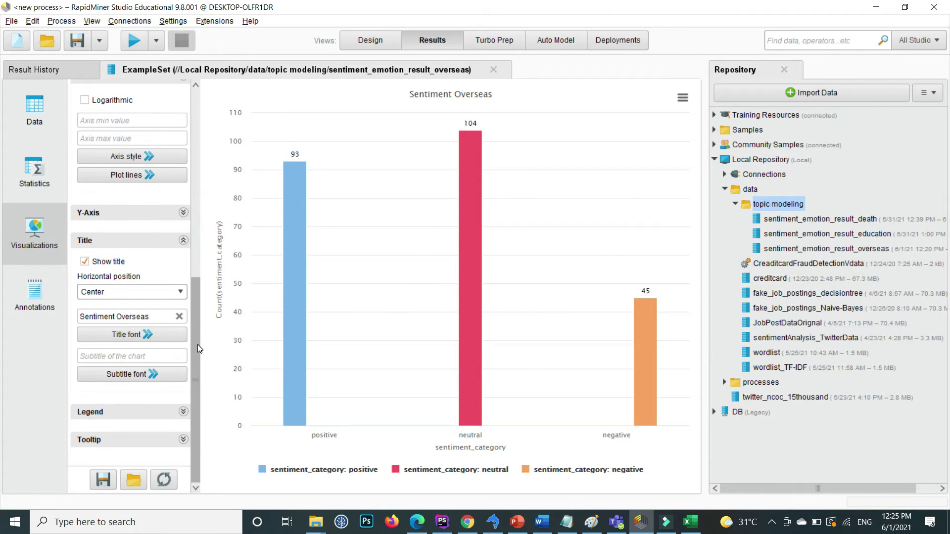
{"action": "left_click", "coordinate": [132, 336]}
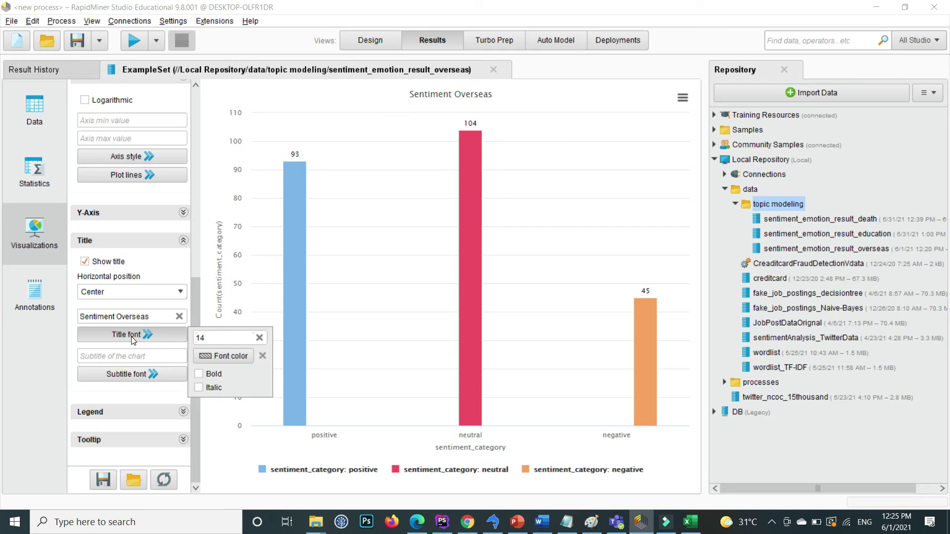
{"action": "left_click", "coordinate": [199, 374]}
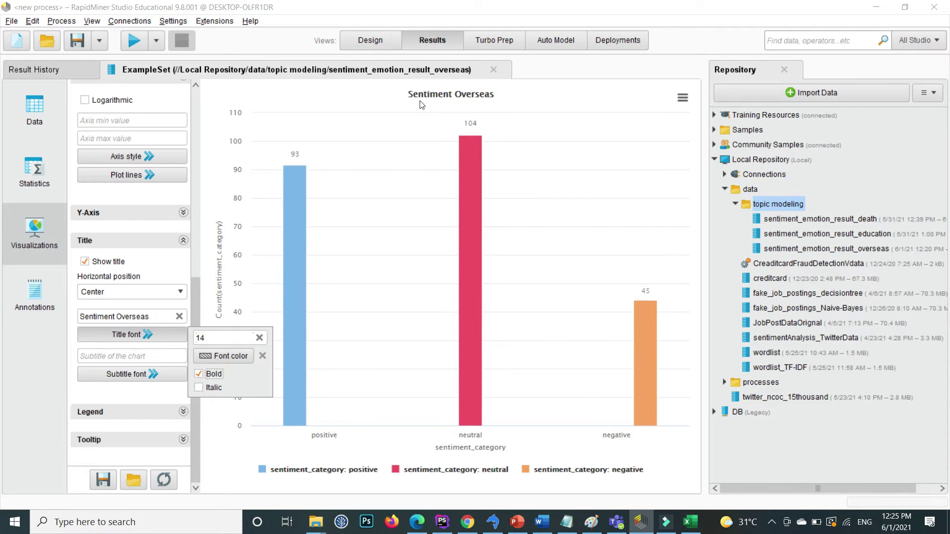
{"action": "left_click", "coordinate": [413, 100]}
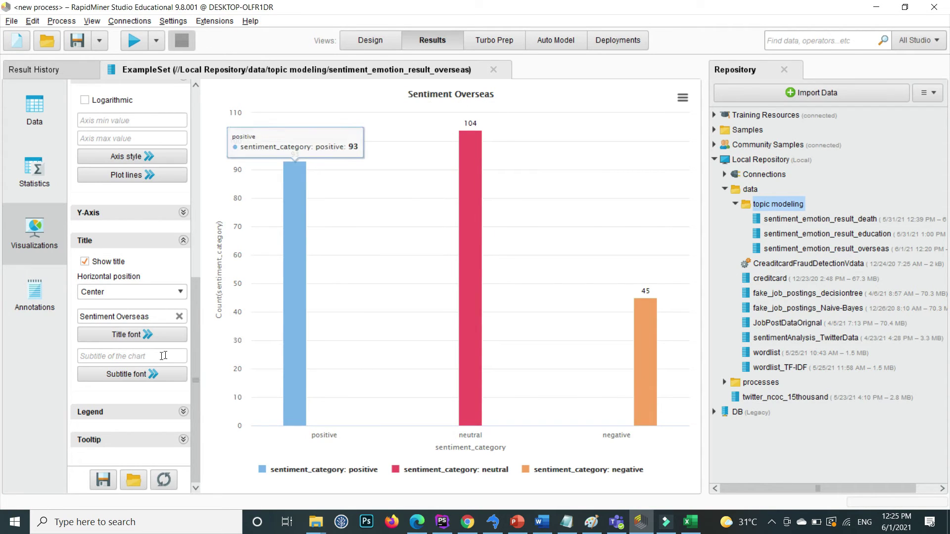
{"action": "left_click", "coordinate": [184, 240]}
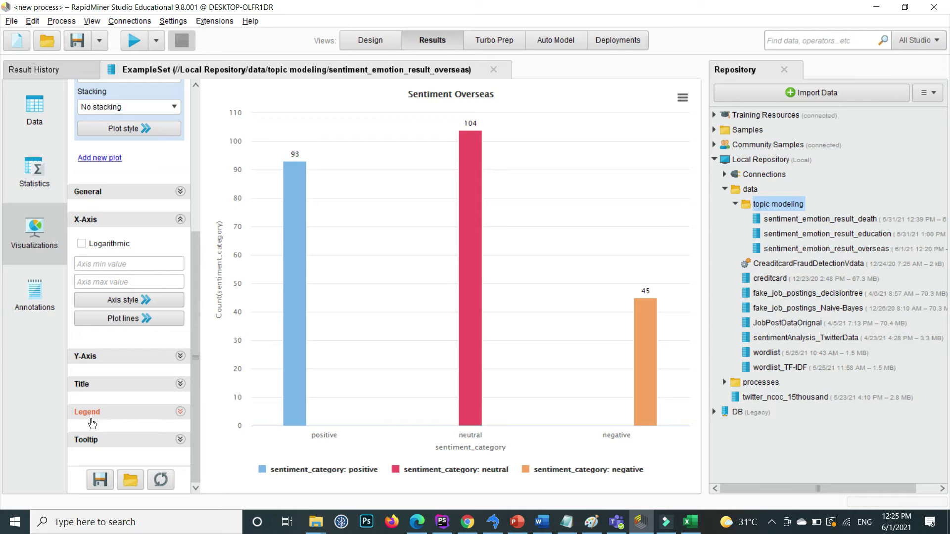
- Export the chart as a PNG image named sentiment_bar into the overseas folder
{"action": "left_click_drag", "start_coordinate": [192, 400], "coordinate": [202, 304]}
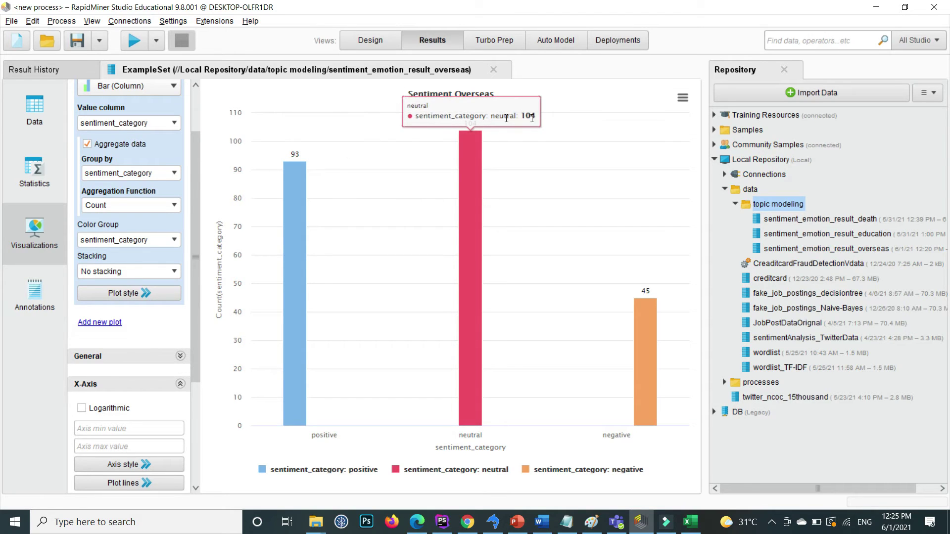
{"action": "left_click", "coordinate": [683, 99]}
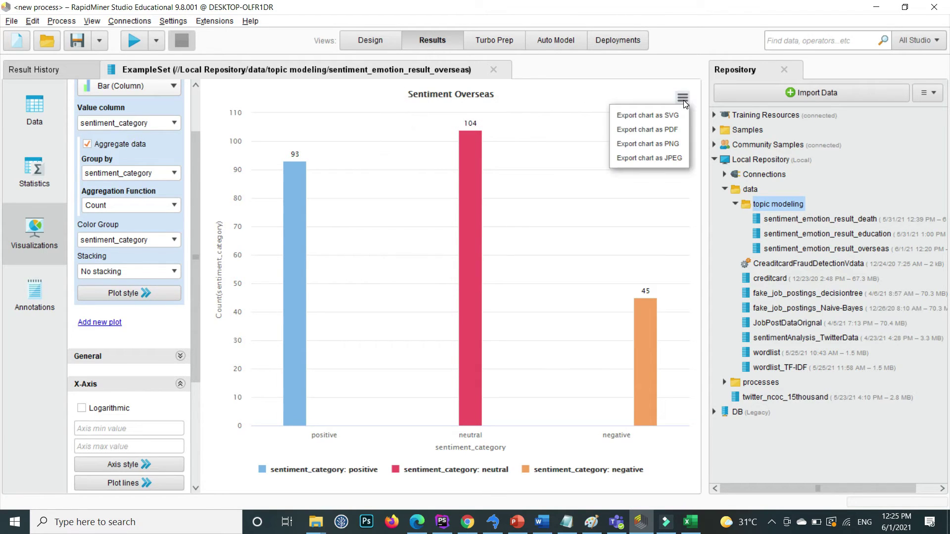
{"action": "left_click", "coordinate": [648, 148]}
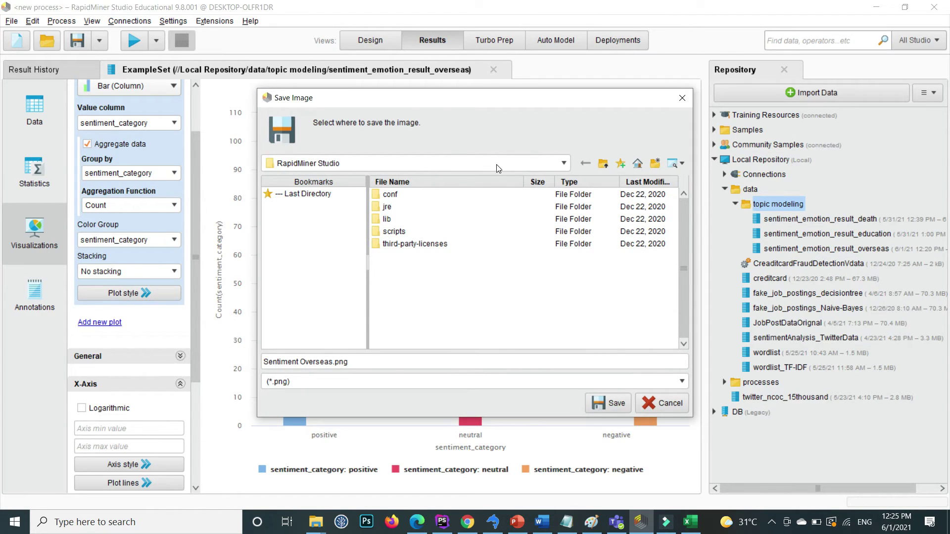
{"action": "left_click_drag", "start_coordinate": [493, 99], "coordinate": [467, 130]}
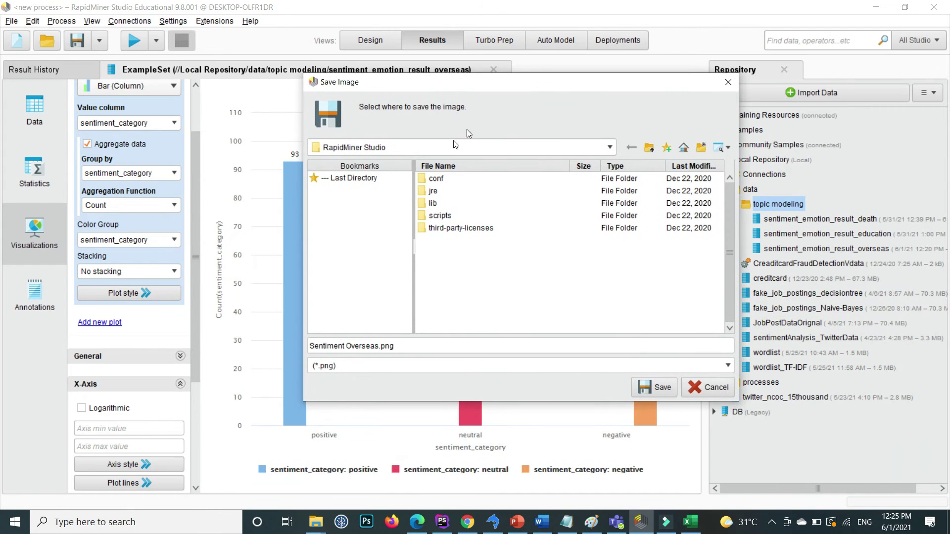
{"action": "left_click", "coordinate": [427, 148]}
{"action": "left_click", "coordinate": [408, 285]}
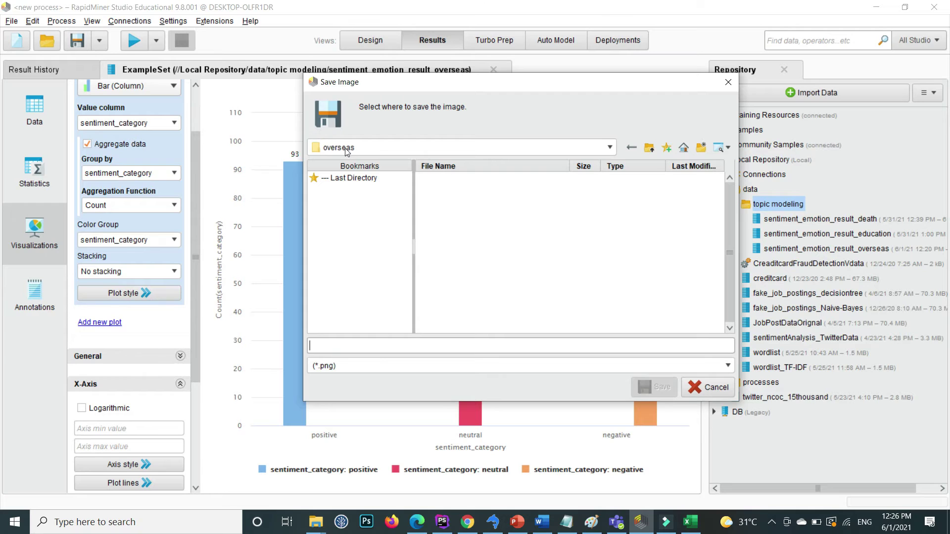
{"action": "left_click", "coordinate": [377, 346]}
{"action": "type", "text": "sentiment_bar"}
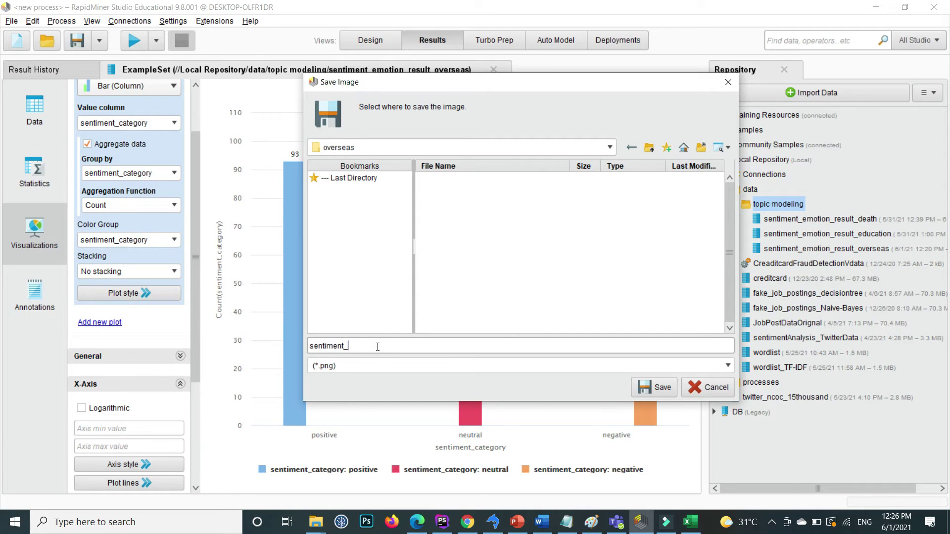
{"action": "left_click", "coordinate": [658, 389]}
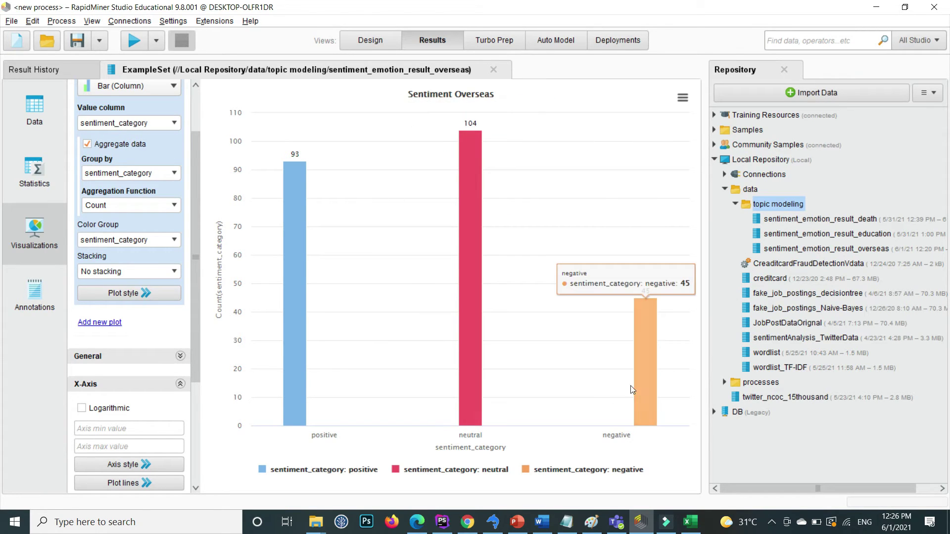
- Switch to File Explorer, view the exported sentiment_bar image, close it and return to RapidMiner
{"action": "key", "text": "alt+Tab"}
{"action": "double_click", "coordinate": [153, 151]}
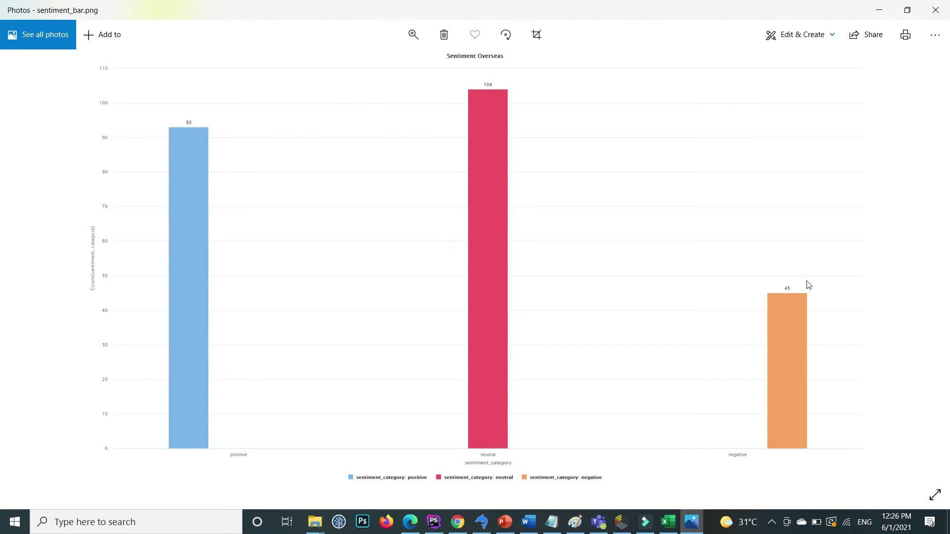
{"action": "left_click", "coordinate": [936, 10]}
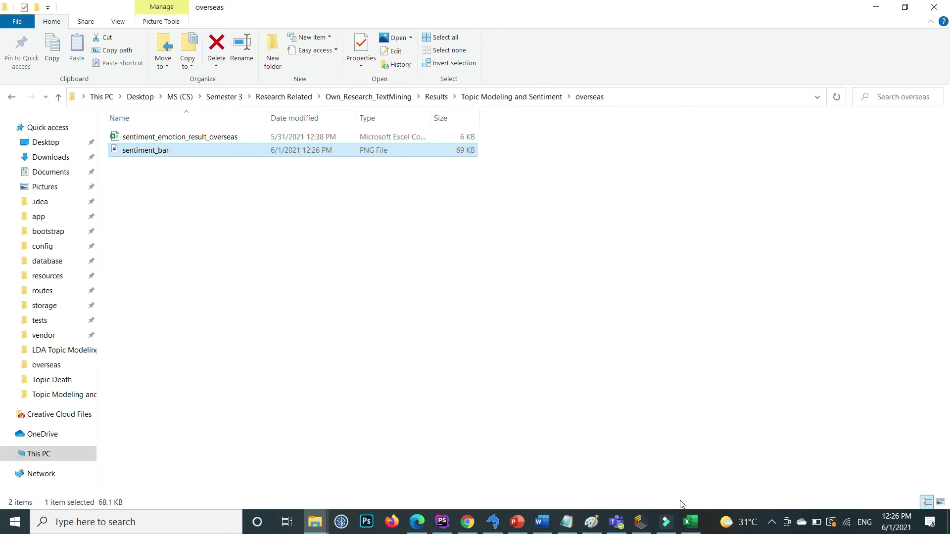
{"action": "left_click", "coordinate": [641, 522]}
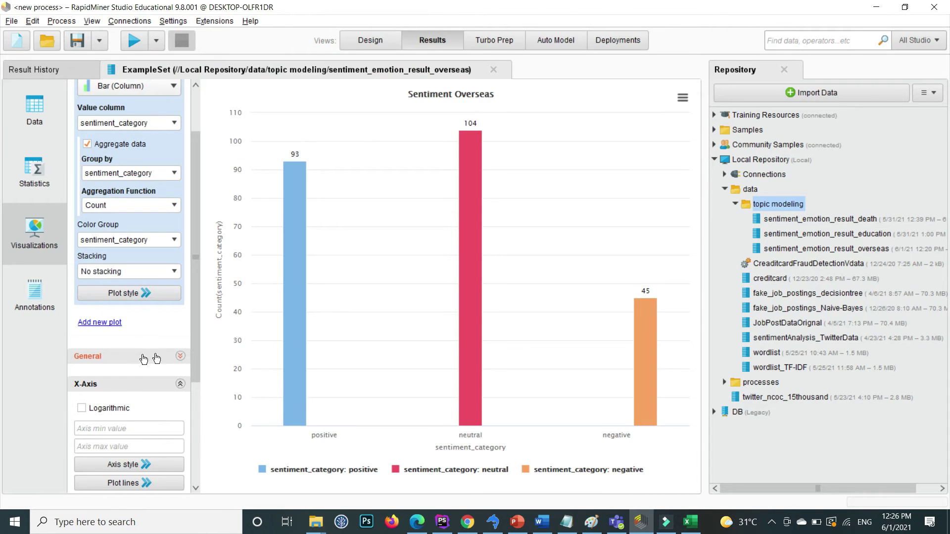
- In the X-axis label font settings, make the axis labels bold
{"action": "left_click", "coordinate": [180, 384]}
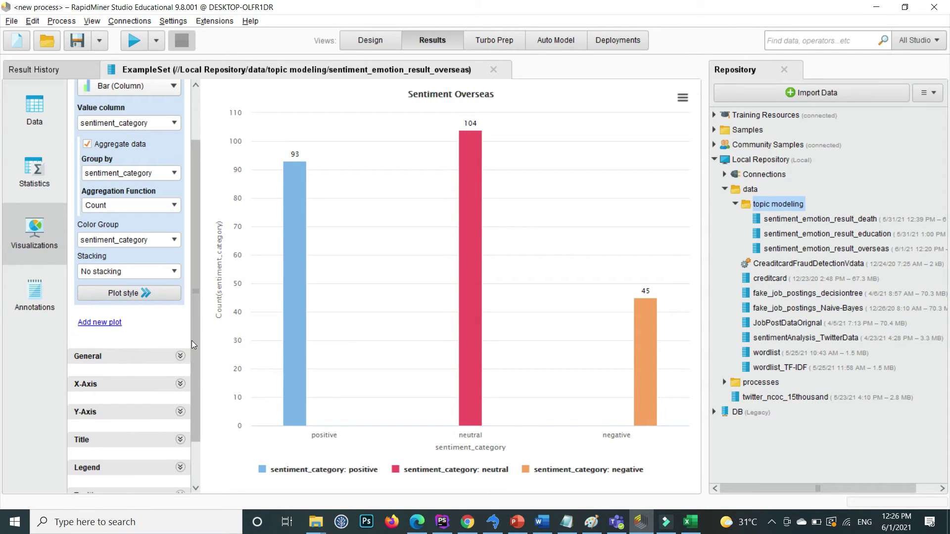
{"action": "scroll", "coordinate": [193, 345], "scroll_direction": "down", "scroll_amount": 3}
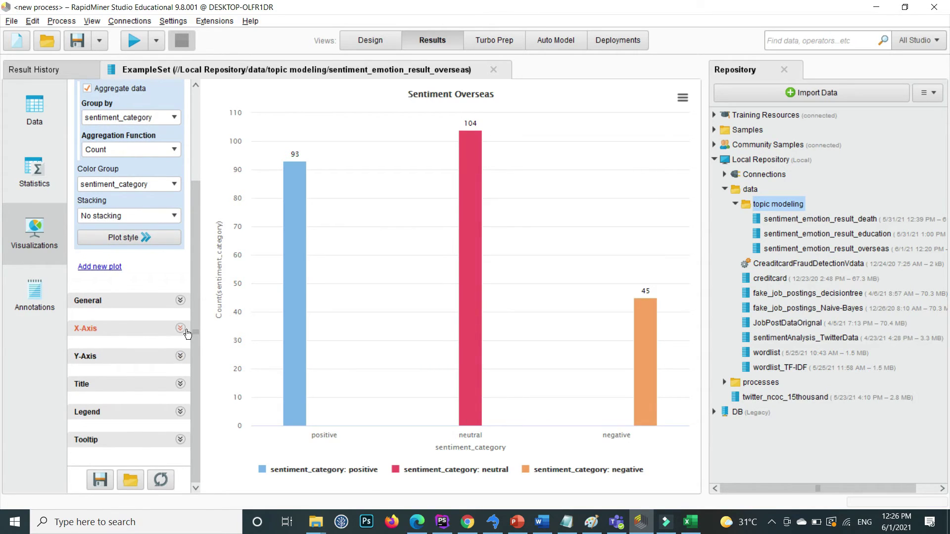
{"action": "left_click", "coordinate": [186, 331]}
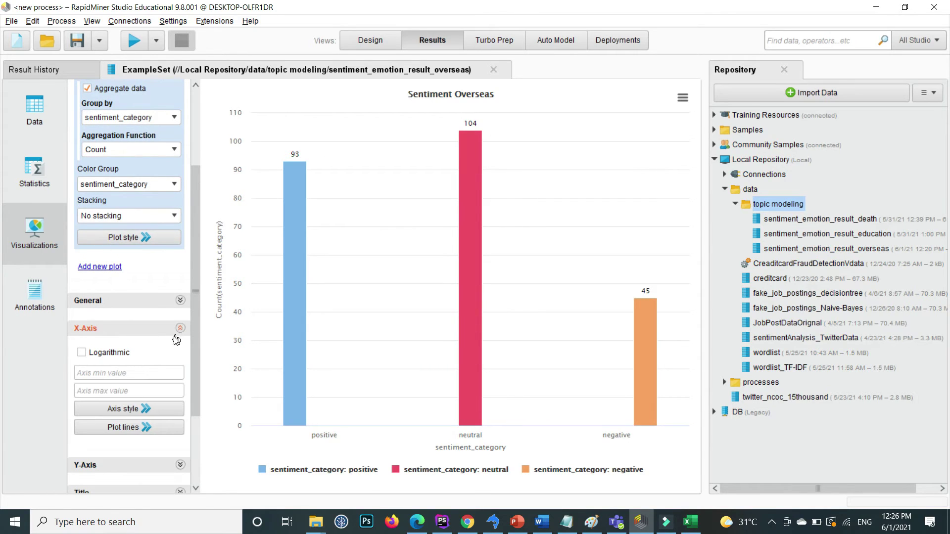
{"action": "left_click", "coordinate": [140, 416]}
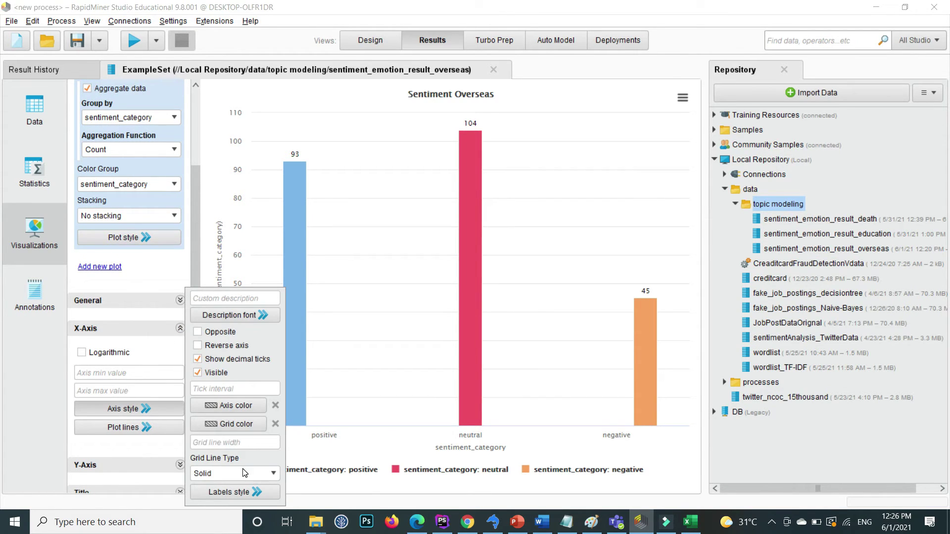
{"action": "left_click", "coordinate": [240, 491]}
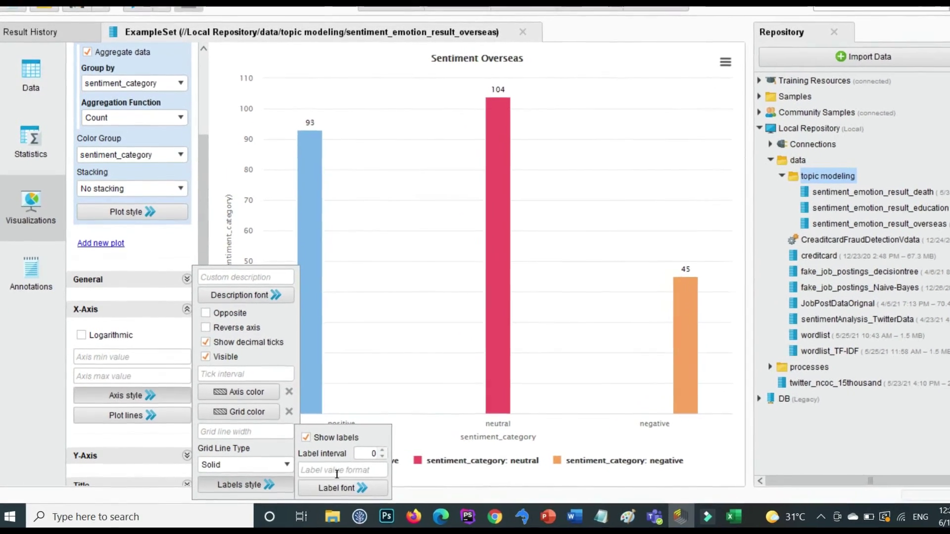
{"action": "left_click", "coordinate": [343, 488]}
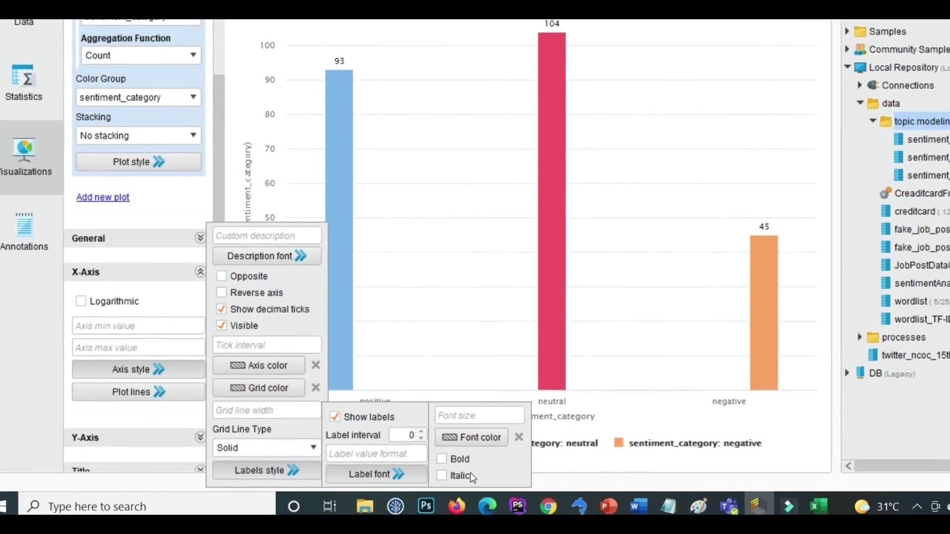
{"action": "left_click", "coordinate": [442, 459]}
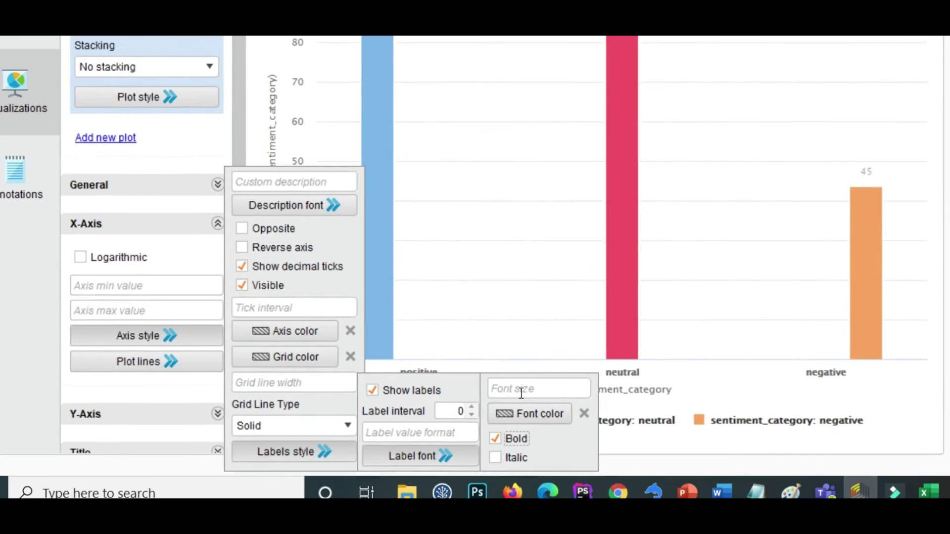
- Set the X-axis label font size to 14, toggle bold off and back on, and close the font settings
{"action": "left_click", "coordinate": [521, 389]}
{"action": "type", "text": "1"}
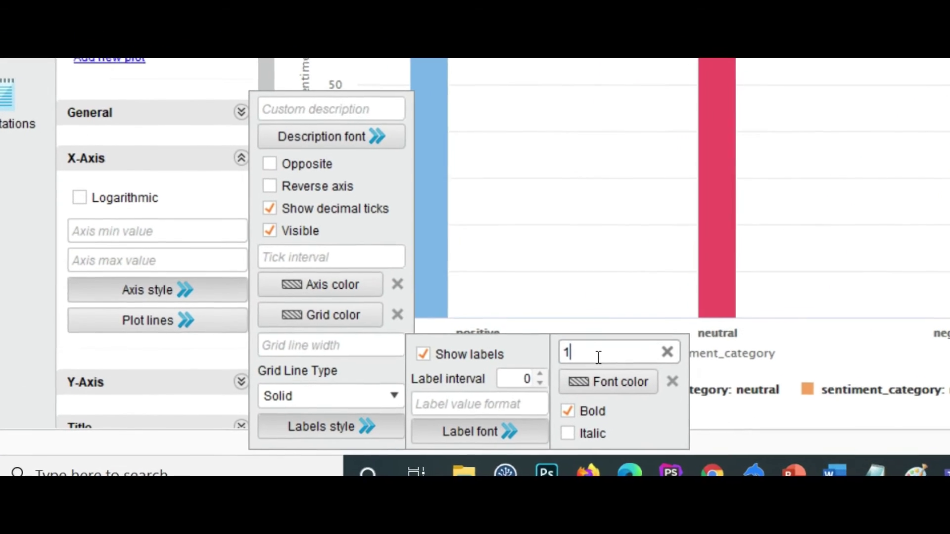
{"action": "type", "text": "4"}
{"action": "left_click", "coordinate": [567, 411]}
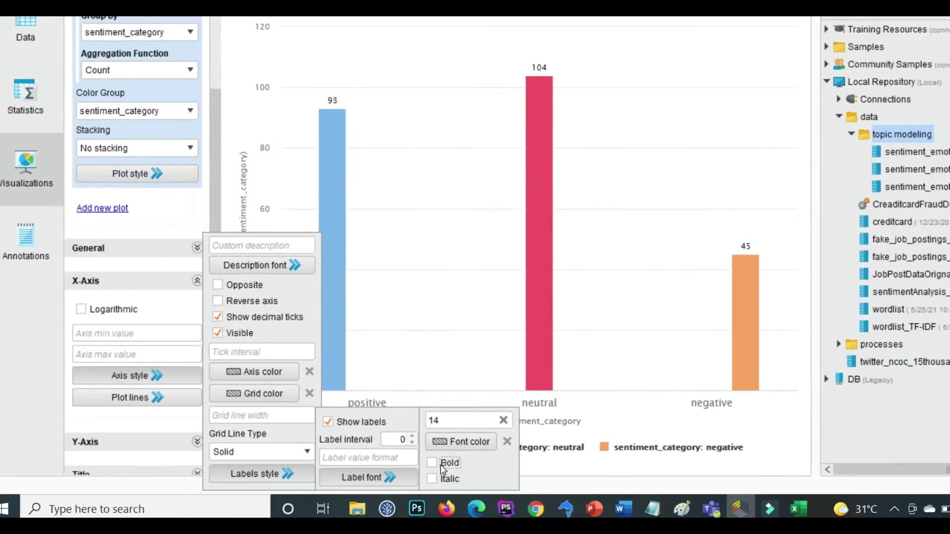
{"action": "left_click", "coordinate": [588, 416]}
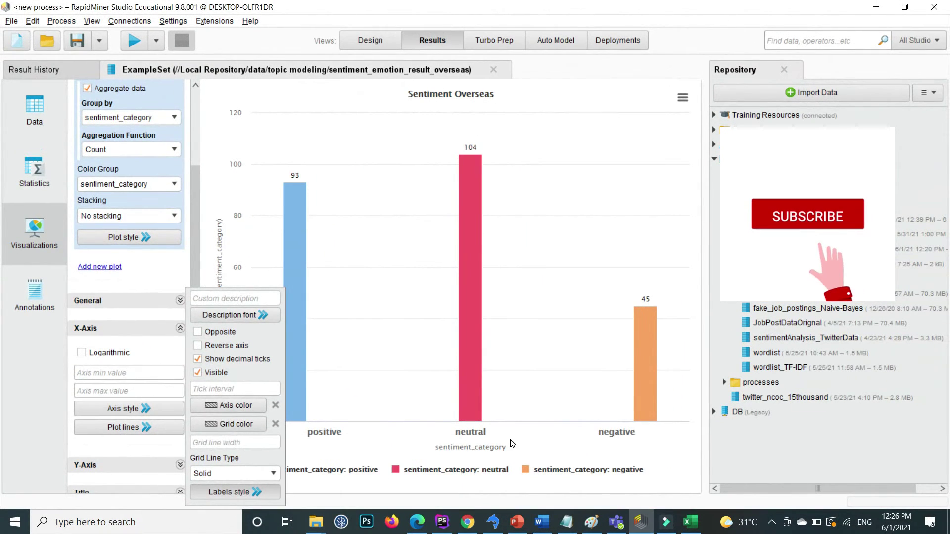
{"action": "left_click", "coordinate": [512, 443]}
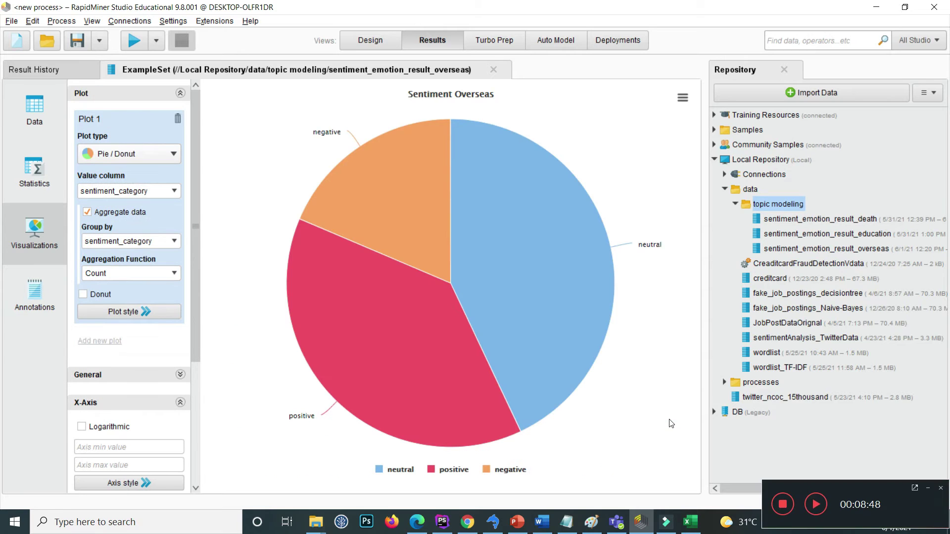
- Look over the pie chart's export formats, and reselect Pie / Donut as the plot type
{"action": "left_click", "coordinate": [681, 97]}
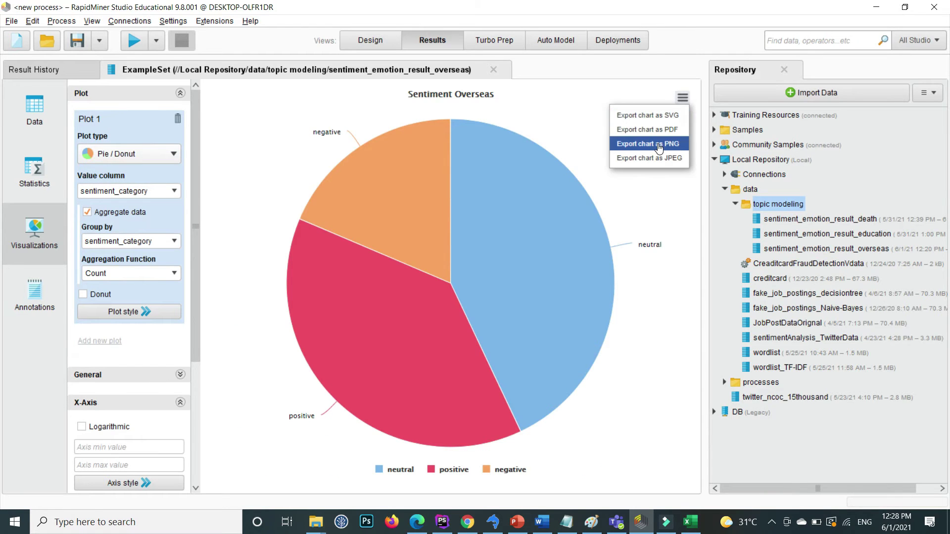
{"action": "mouse_move", "coordinate": [595, 324]}
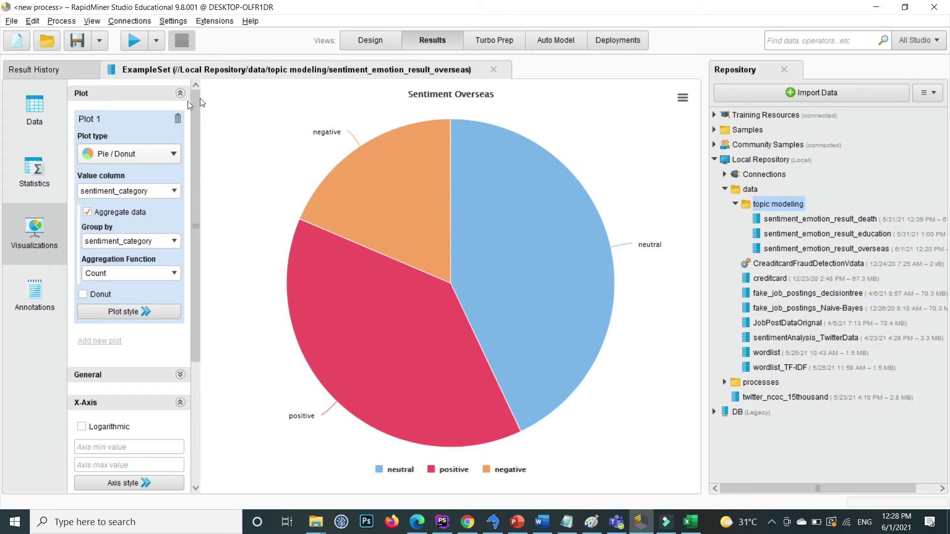
{"action": "left_click", "coordinate": [139, 153]}
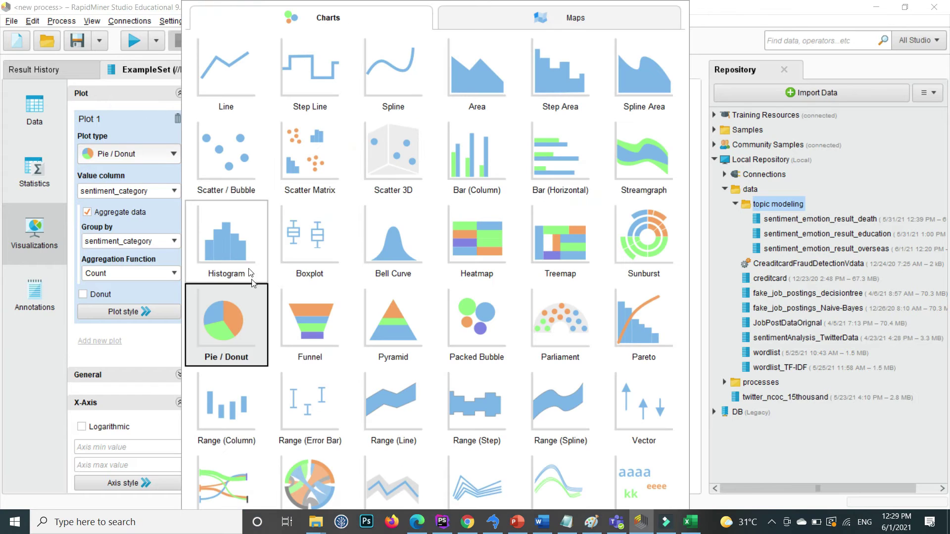
{"action": "left_click", "coordinate": [230, 326]}
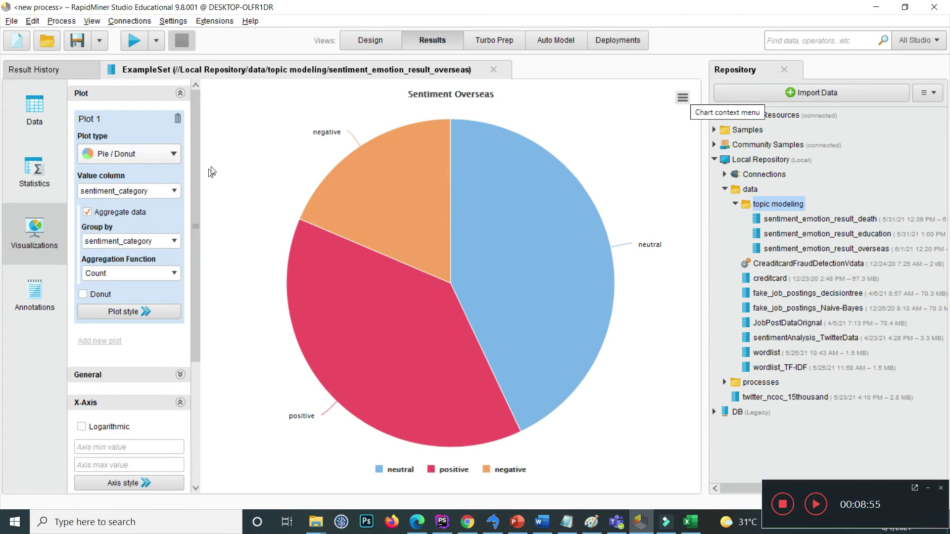
- Change the plot type to Bar (Column), with emotion as both the value column and the group-by column
{"action": "left_click", "coordinate": [144, 158]}
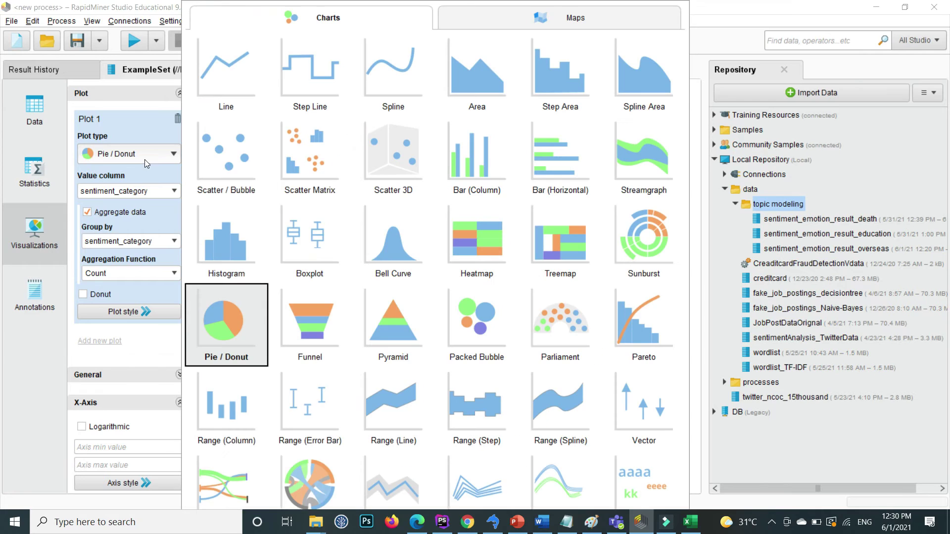
{"action": "left_click", "coordinate": [444, 153]}
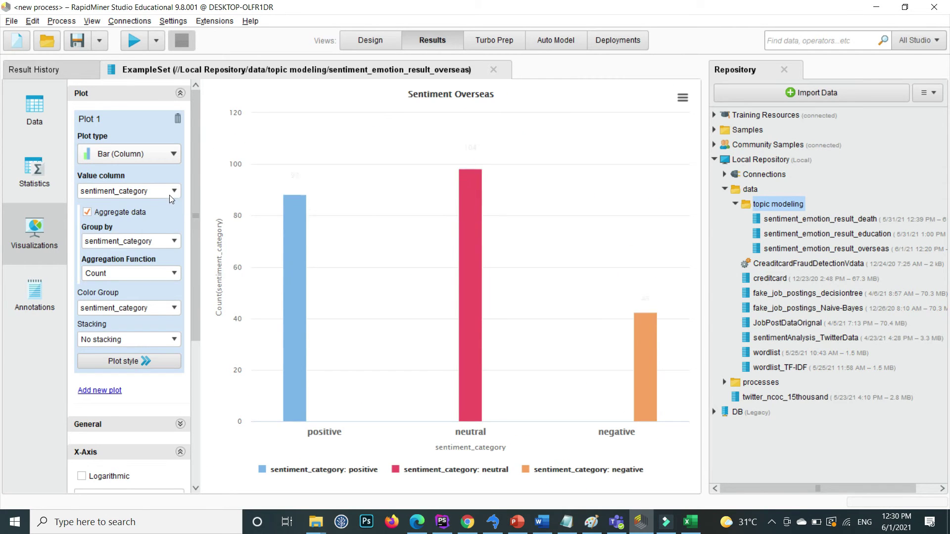
{"action": "left_click", "coordinate": [174, 191]}
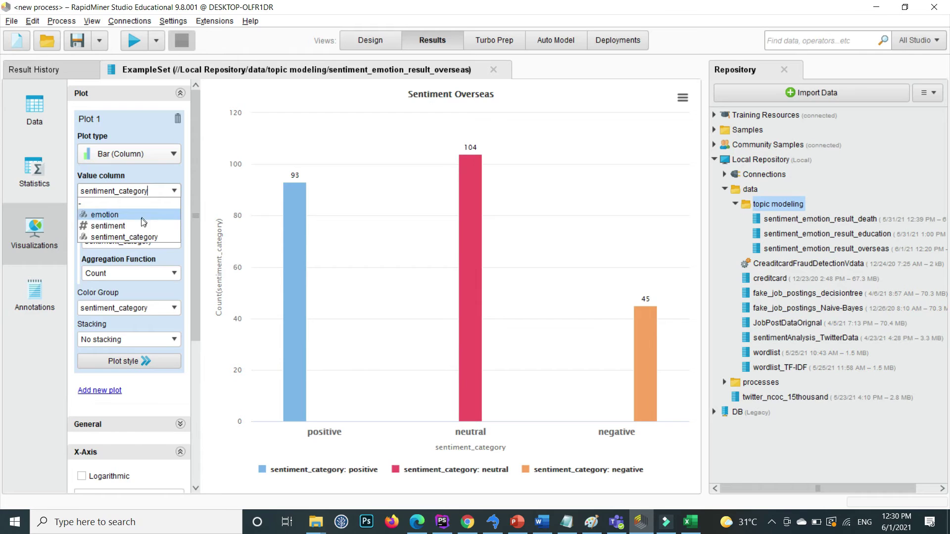
{"action": "left_click", "coordinate": [117, 214]}
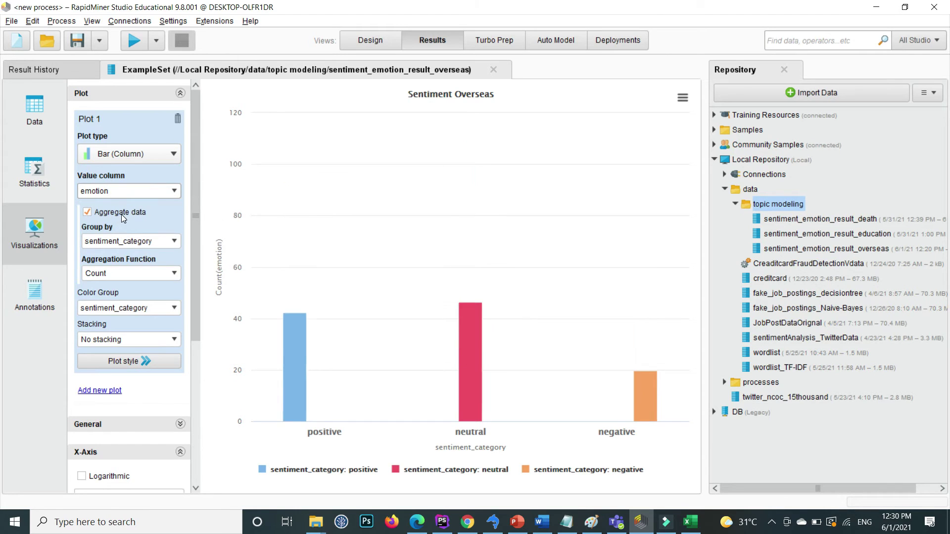
{"action": "left_click", "coordinate": [176, 241]}
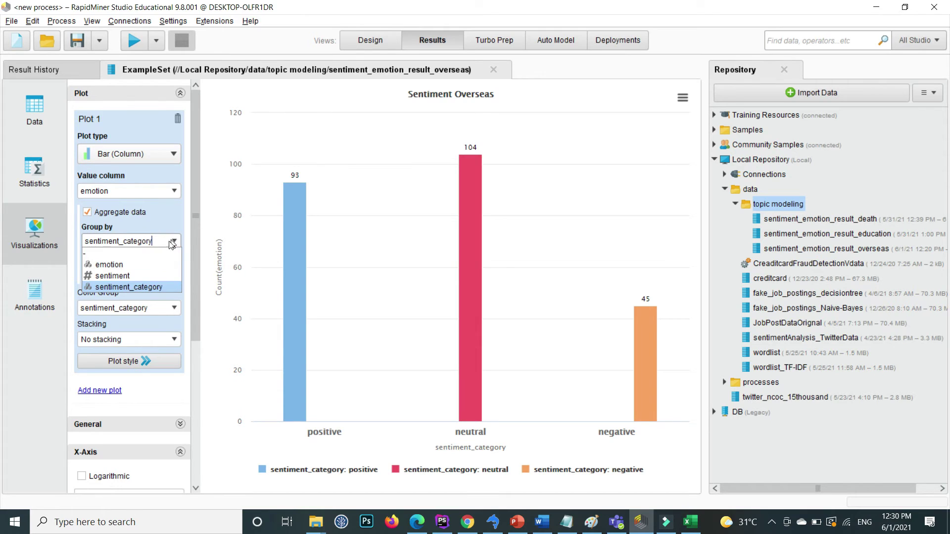
{"action": "left_click", "coordinate": [139, 265]}
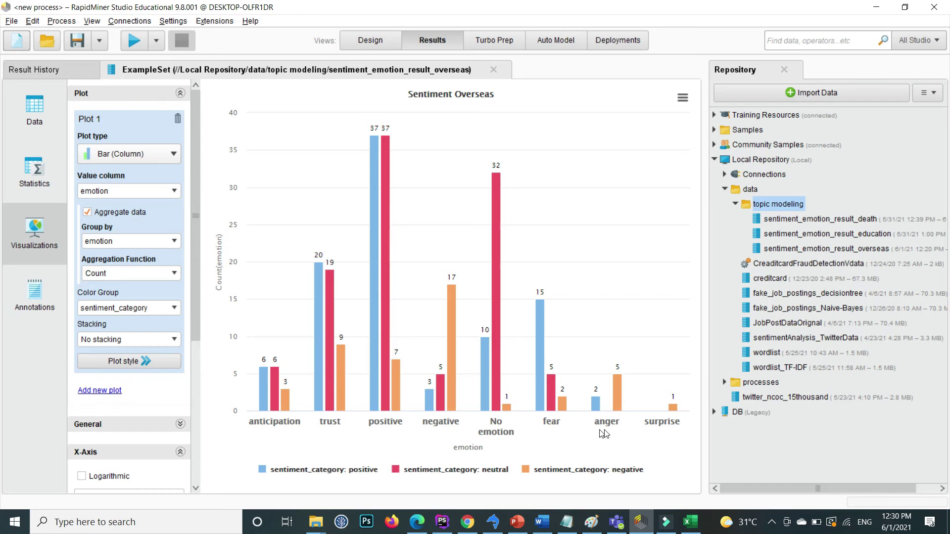
- Try leaving the value column empty, and select emotion as the value column again
{"action": "left_click", "coordinate": [179, 192]}
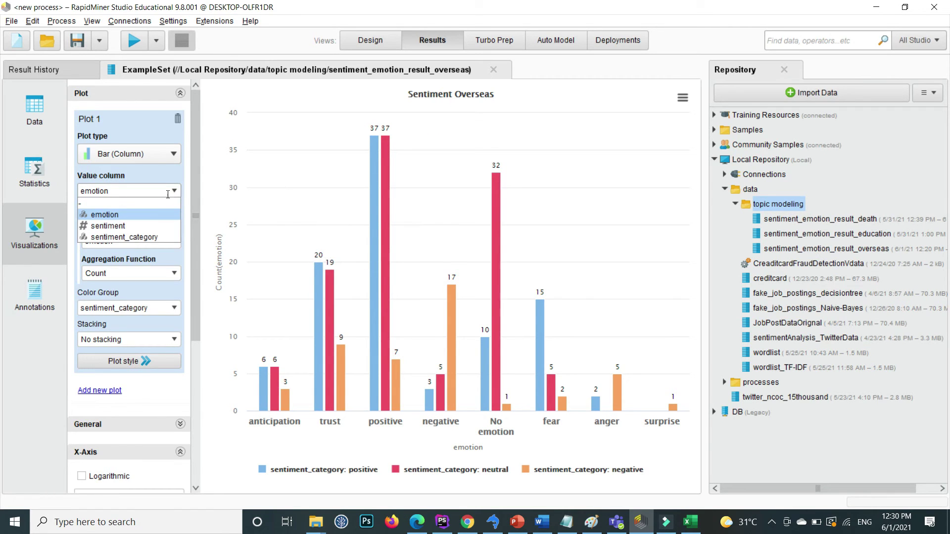
{"action": "left_click", "coordinate": [103, 205]}
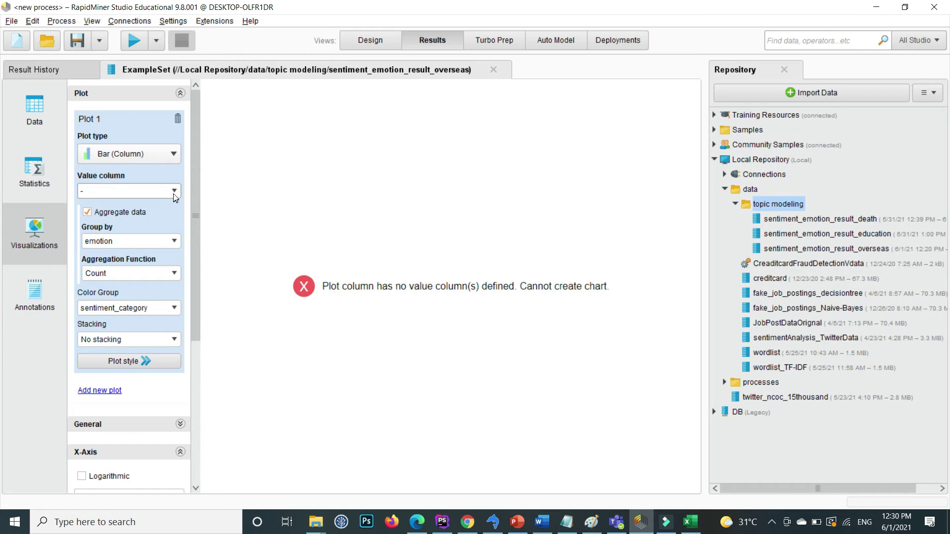
{"action": "left_click", "coordinate": [174, 192]}
{"action": "left_click", "coordinate": [136, 212]}
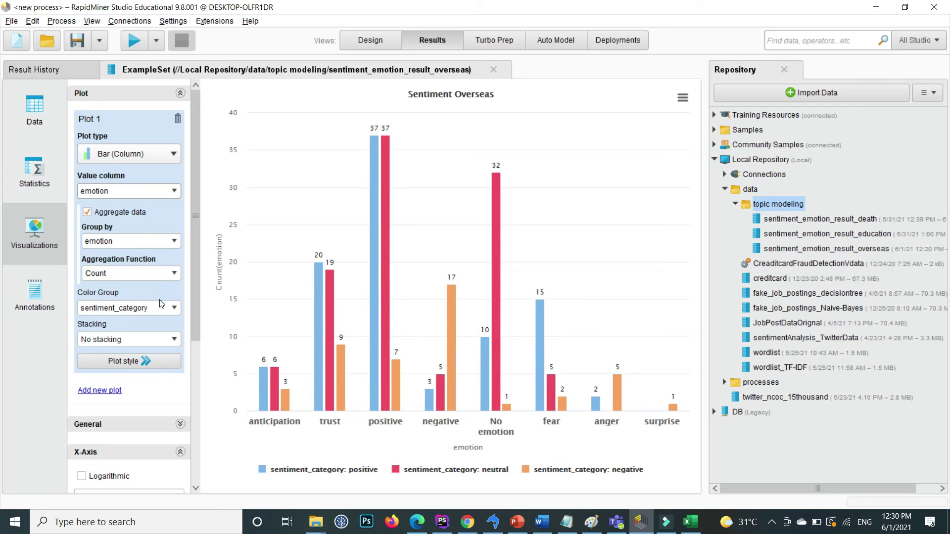
- Try emotion as the bar chart's color group, and clear the color group so all bars share one color
{"action": "left_click", "coordinate": [172, 308]}
{"action": "left_click", "coordinate": [140, 328]}
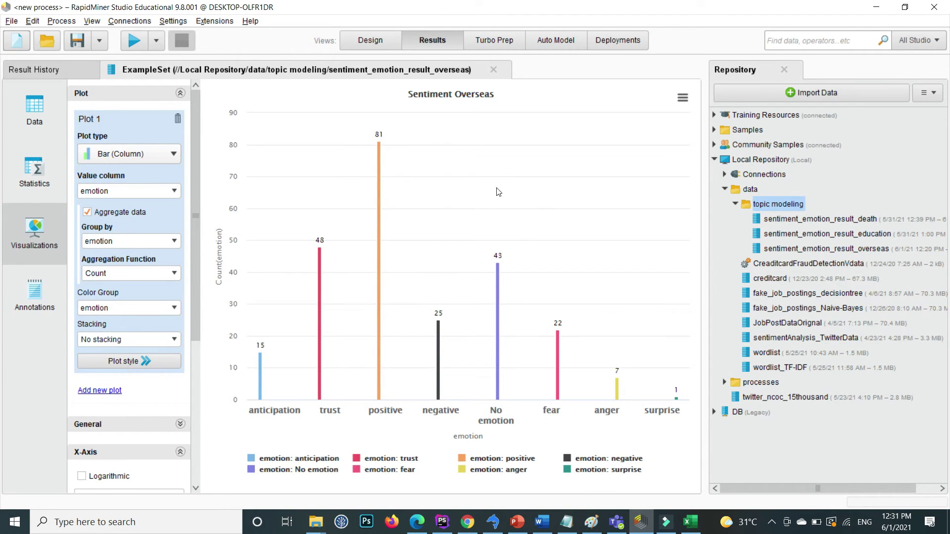
{"action": "left_click", "coordinate": [162, 312]}
{"action": "left_click", "coordinate": [114, 320]}
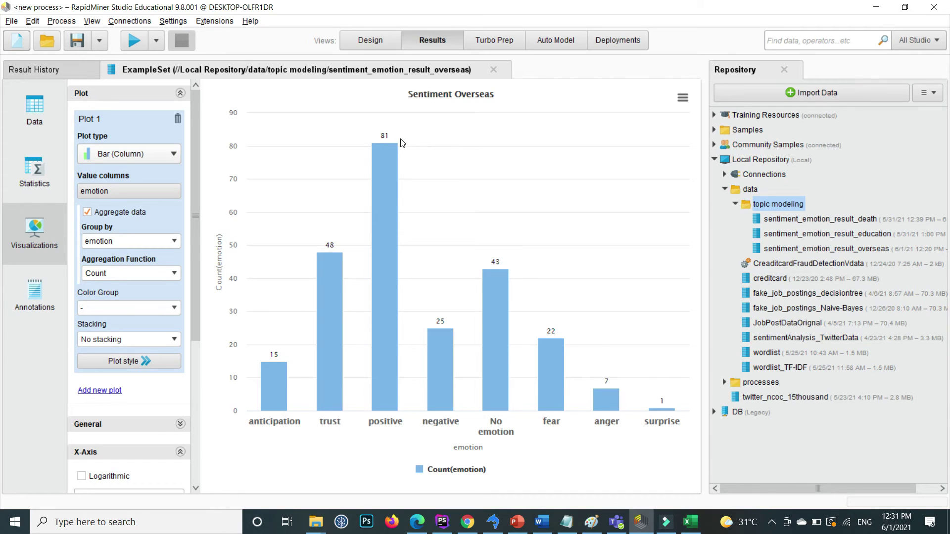
{"action": "mouse_move", "coordinate": [400, 147]}
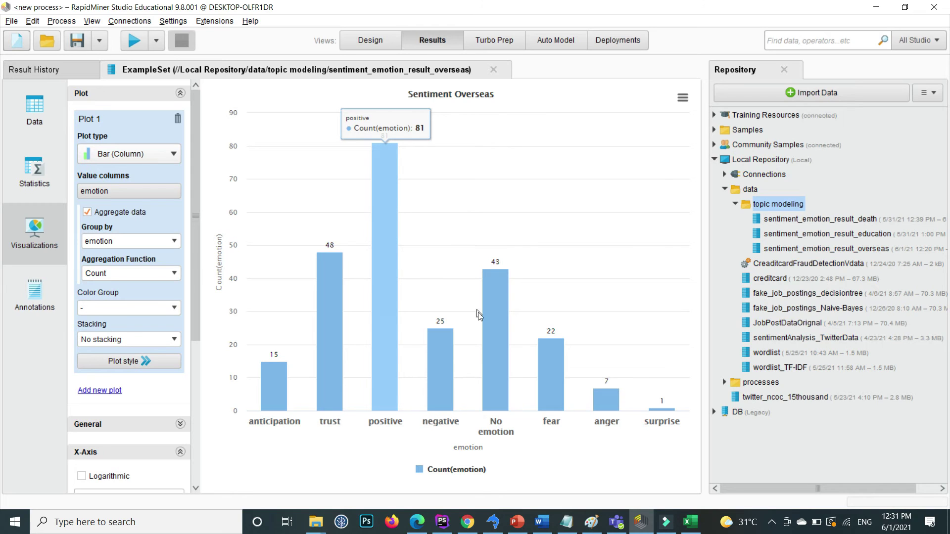
{"action": "mouse_move", "coordinate": [560, 358]}
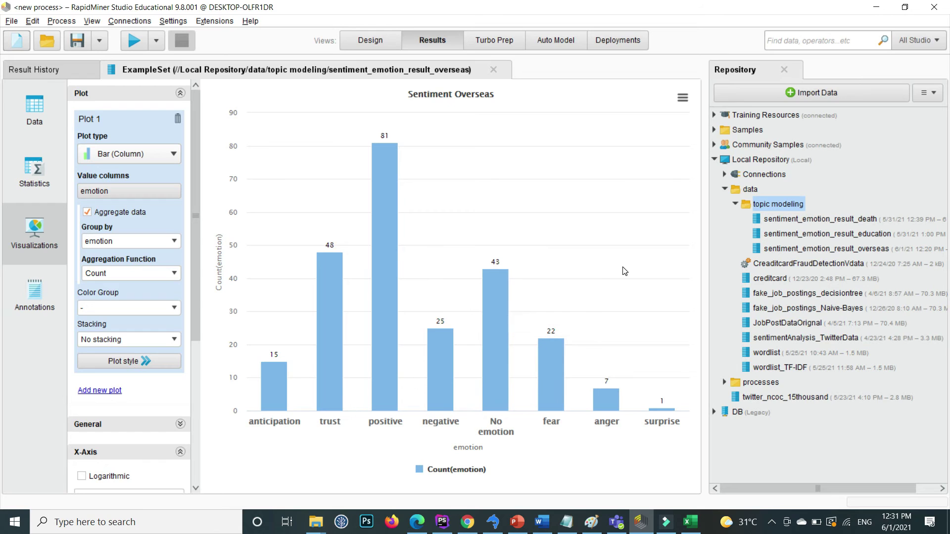
{"action": "mouse_move", "coordinate": [603, 406]}
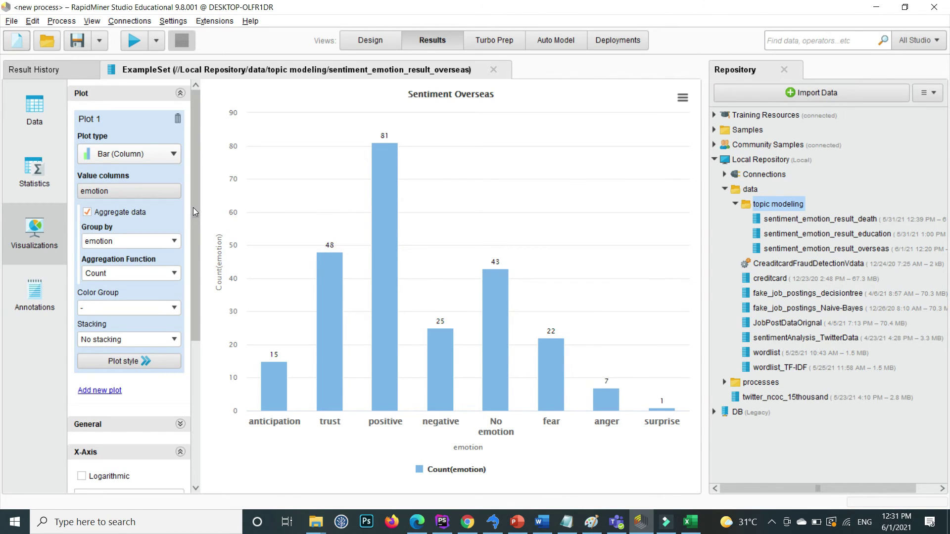
- Change the chart title to "Emotion Impact in Overseas"
{"action": "left_click_drag", "start_coordinate": [193, 207], "coordinate": [197, 310]}
{"action": "mouse_move", "coordinate": [406, 127]}
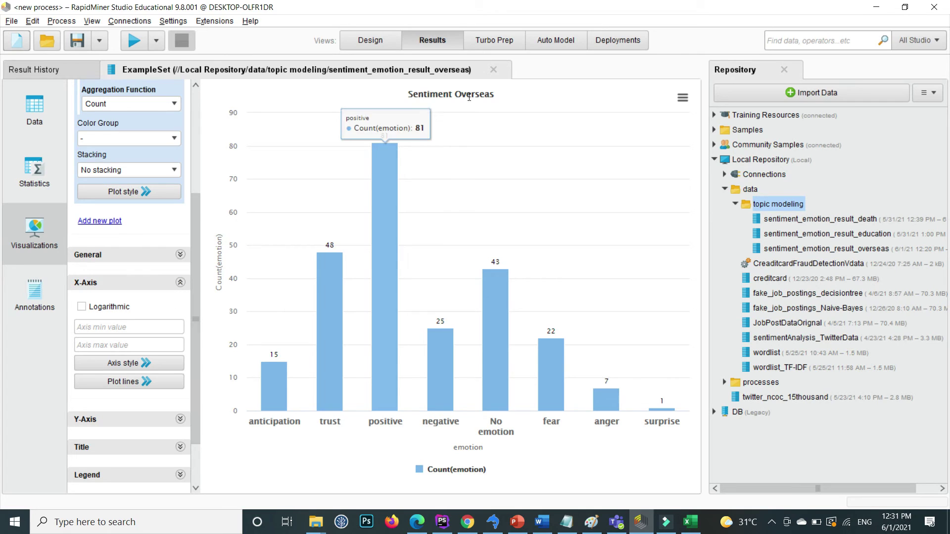
{"action": "left_click_drag", "start_coordinate": [198, 346], "coordinate": [192, 456]}
{"action": "left_click", "coordinate": [180, 384]}
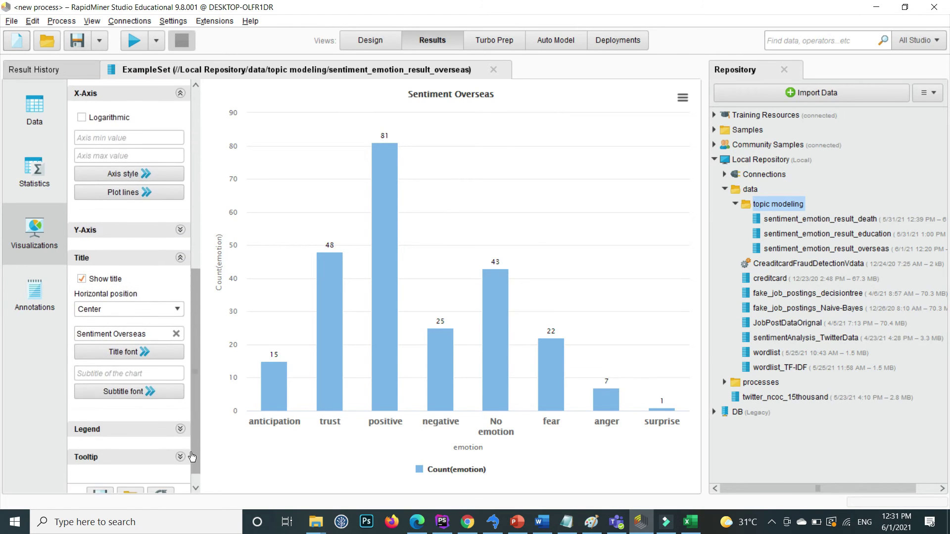
{"action": "double_click", "coordinate": [91, 335]}
{"action": "type", "text": "Emotion"}
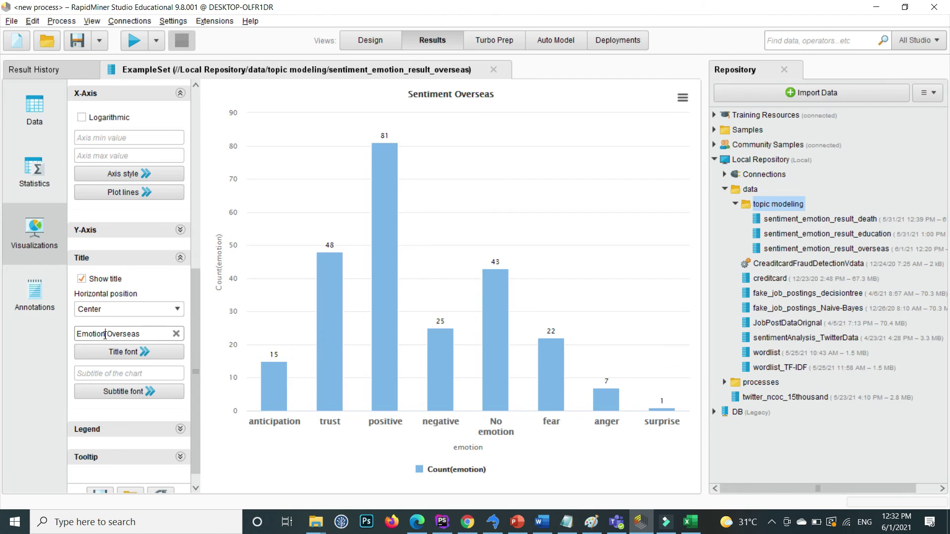
{"action": "type", "text": "Impact in"}
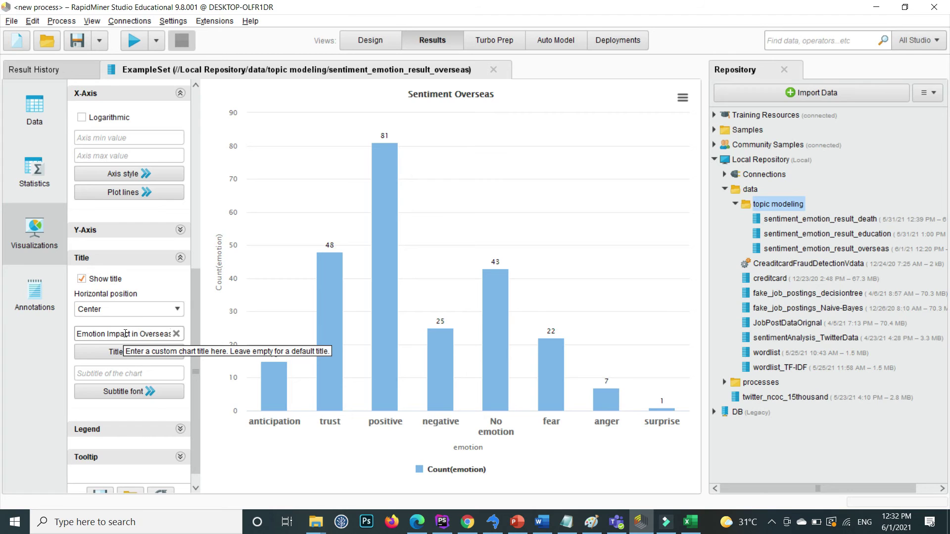
{"action": "key", "text": "Return"}
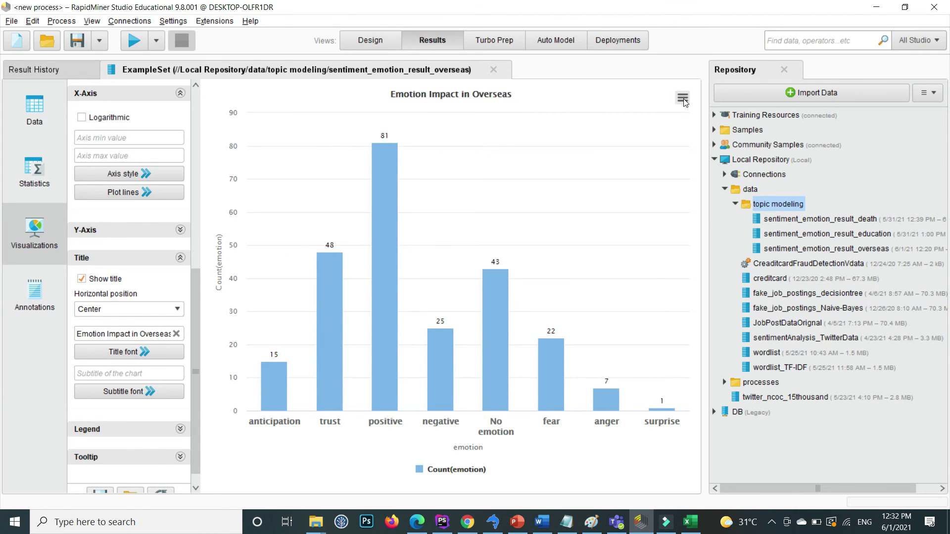
{"action": "left_click", "coordinate": [682, 99]}
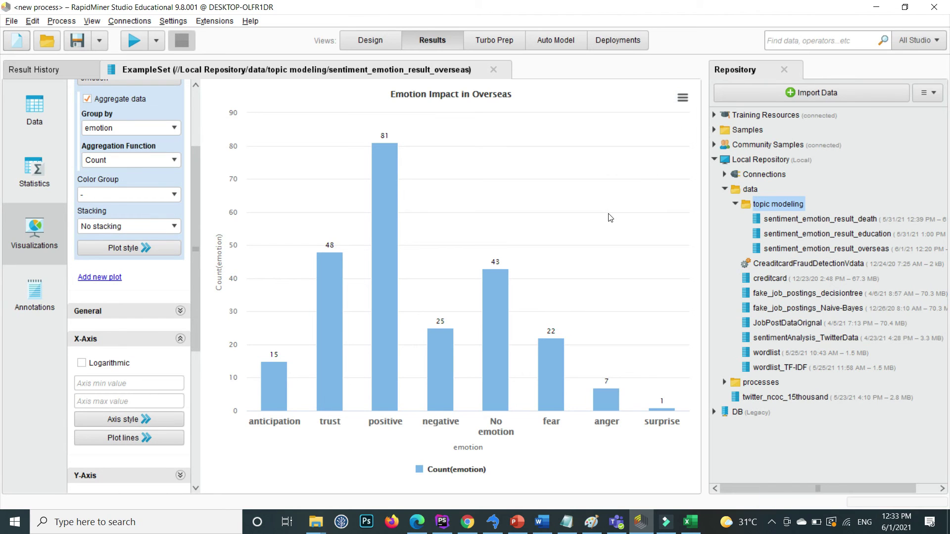
{"action": "scroll", "coordinate": [197, 210], "scroll_direction": "up", "scroll_amount": 2}
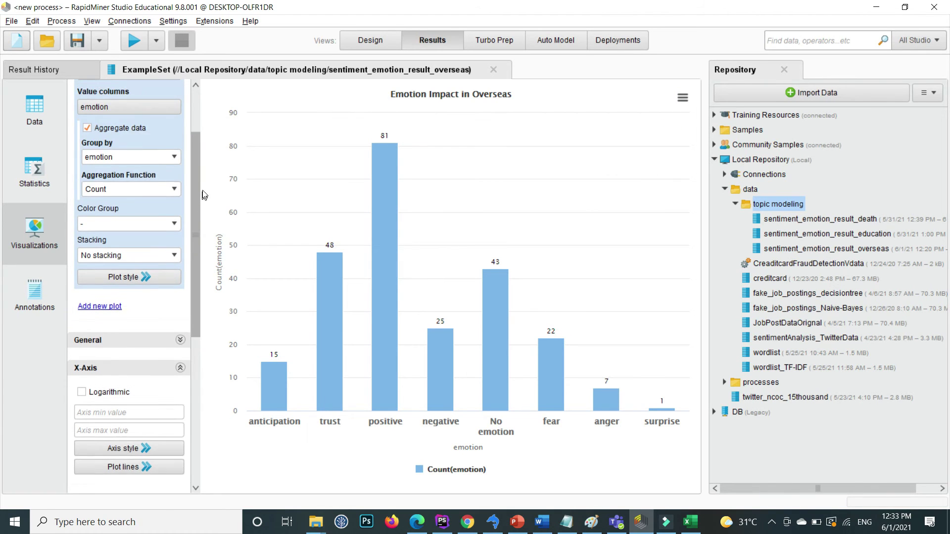
{"action": "scroll", "coordinate": [200, 204], "scroll_direction": "down", "scroll_amount": 1}
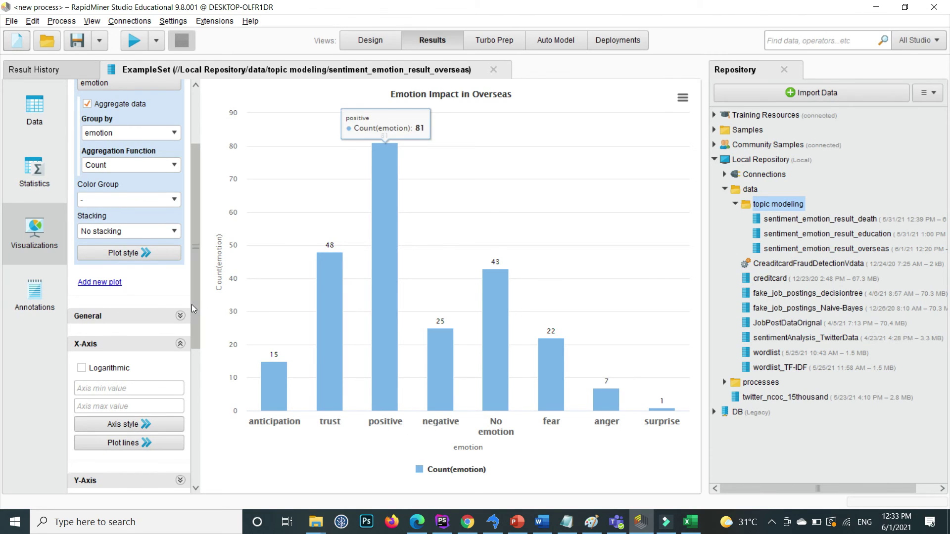
{"action": "scroll", "coordinate": [191, 304], "scroll_direction": "up", "scroll_amount": 4}
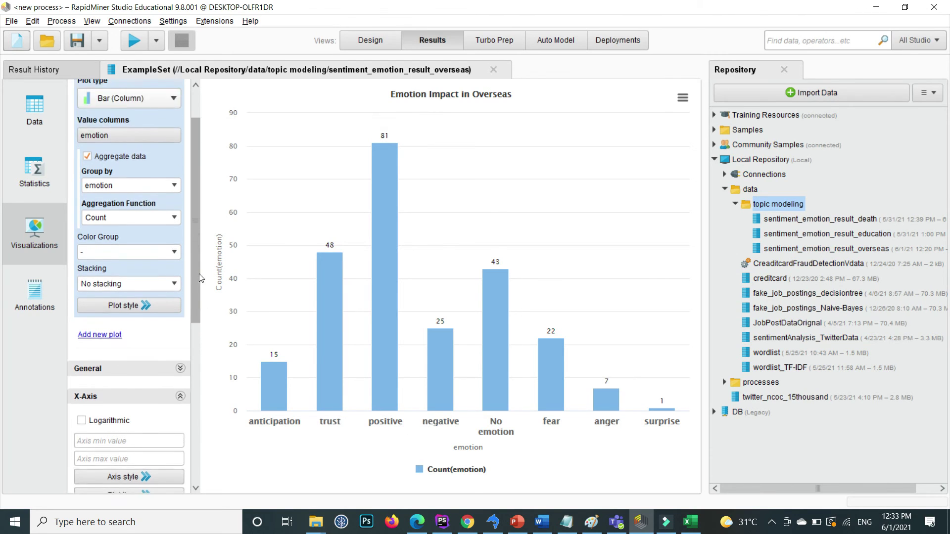
- Load the sentiment_emotion_result_overseas data set from the local repository's topic modeling folder into Turbo Prep
{"action": "left_click", "coordinate": [490, 44]}
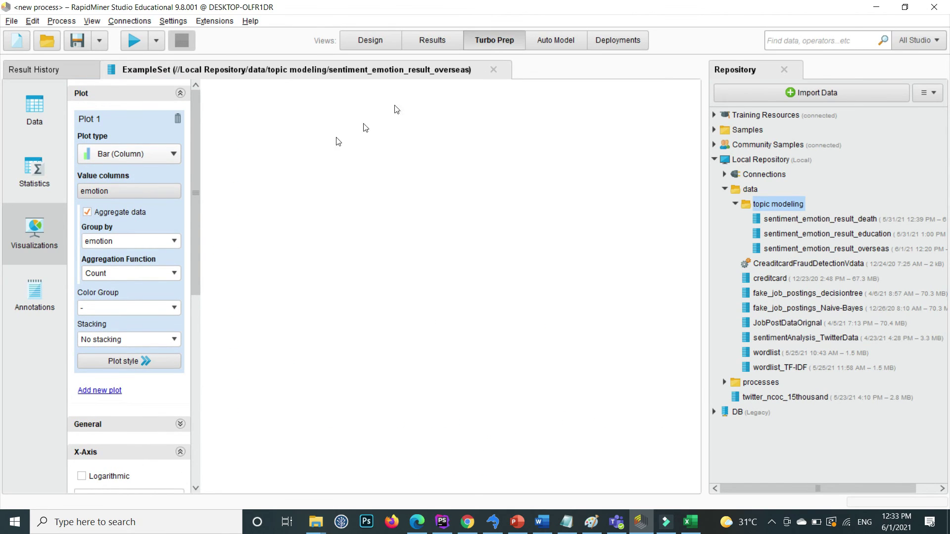
{"action": "left_click", "coordinate": [60, 147]}
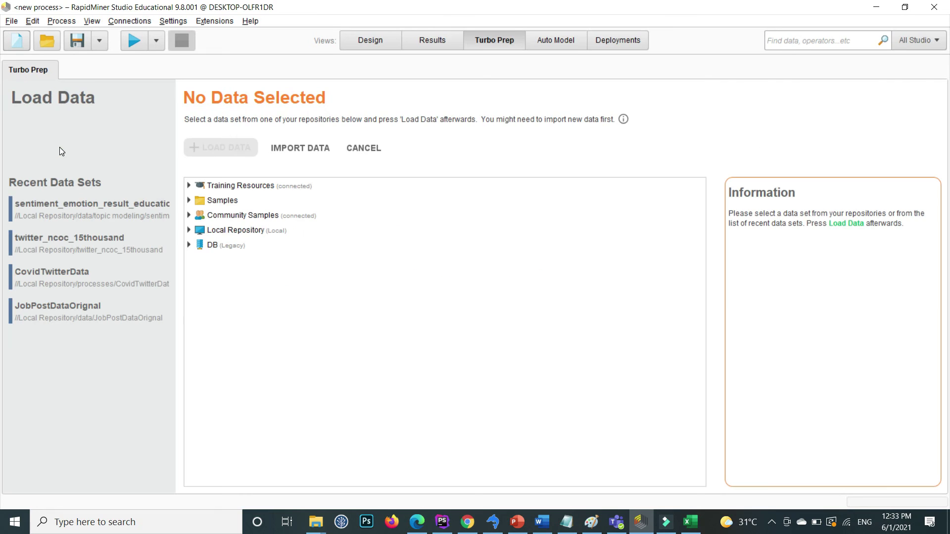
{"action": "left_click", "coordinate": [189, 245]}
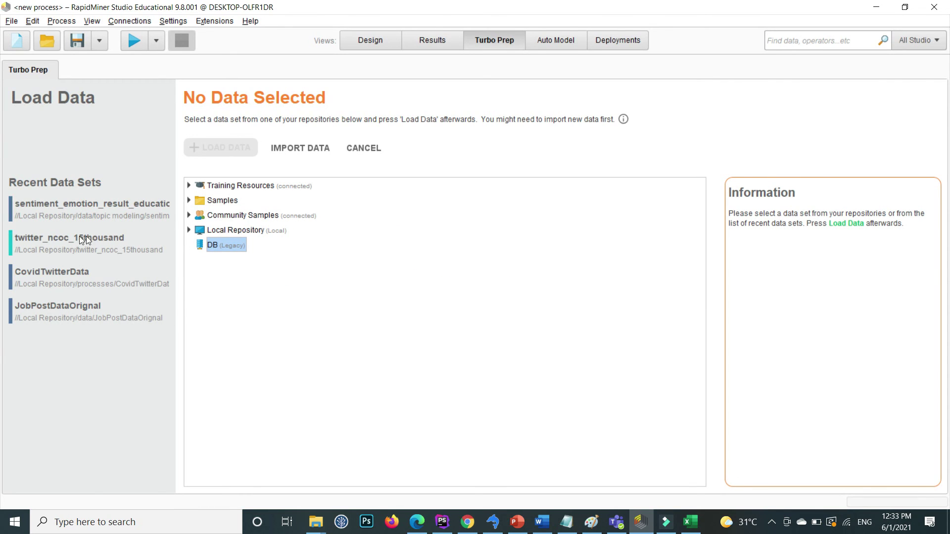
{"action": "left_click", "coordinate": [190, 236]}
{"action": "left_click", "coordinate": [198, 260]}
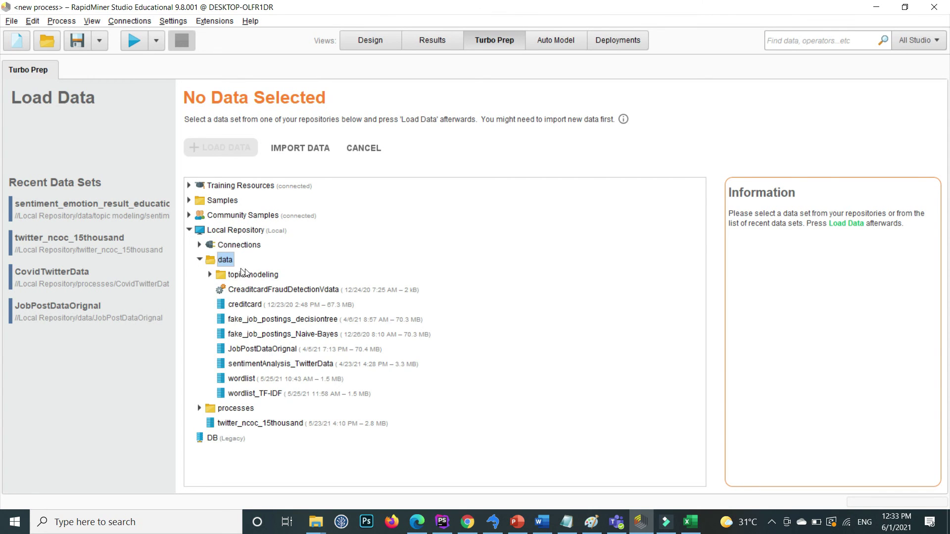
{"action": "left_click", "coordinate": [210, 275]}
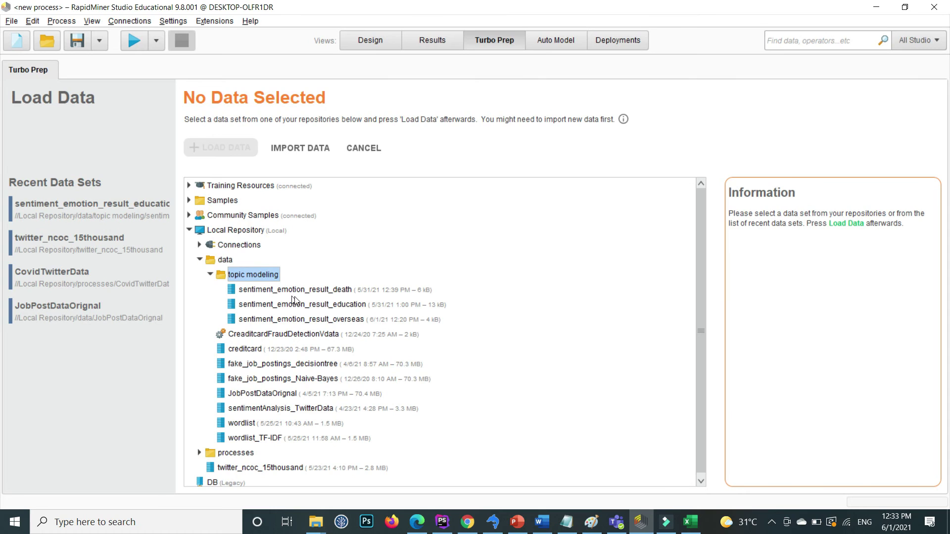
{"action": "double_click", "coordinate": [355, 318]}
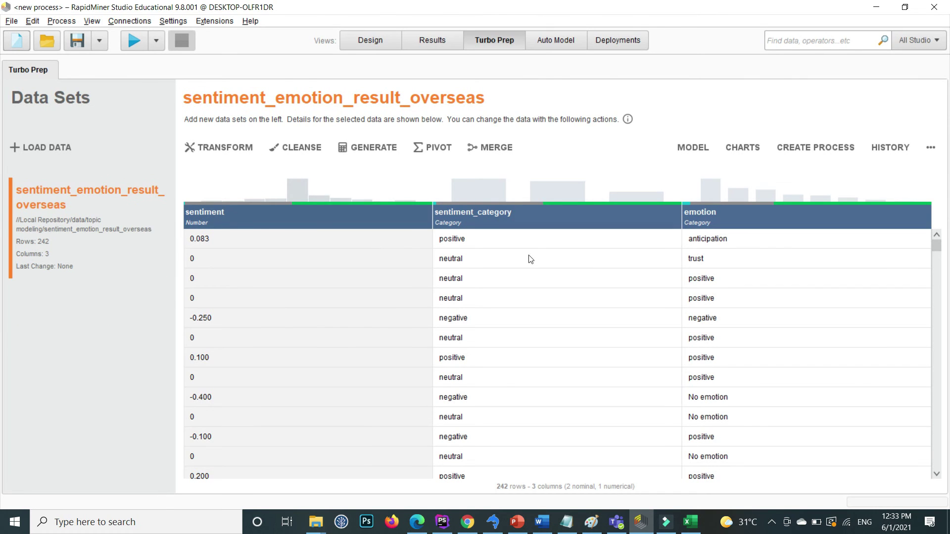
- Start a filter transformation on the emotion column with the condition "is in"
{"action": "left_click", "coordinate": [710, 220]}
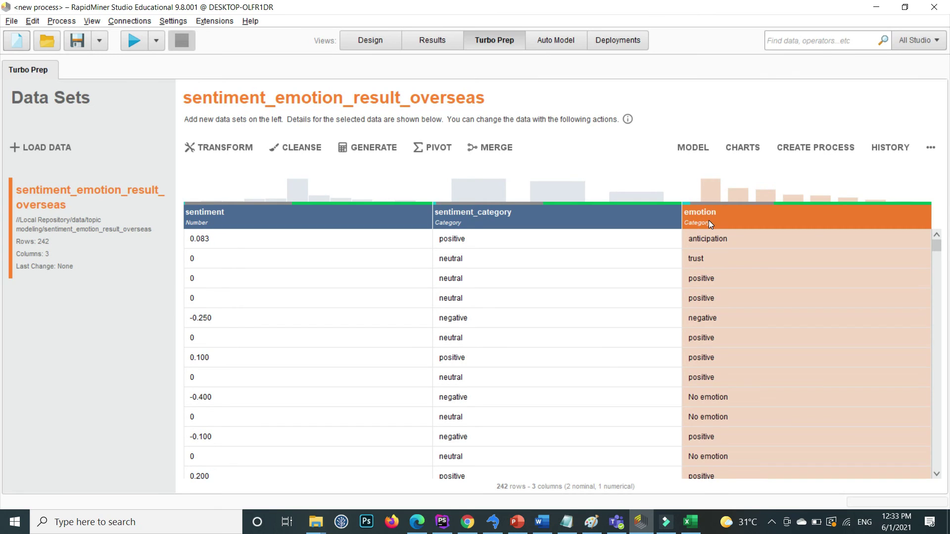
{"action": "right_click", "coordinate": [709, 222]}
{"action": "mouse_move", "coordinate": [791, 230]}
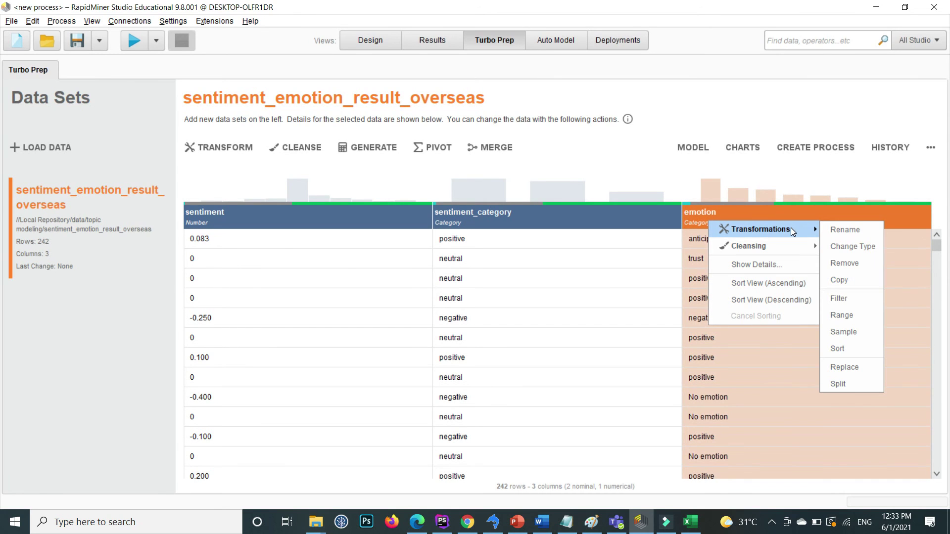
{"action": "left_click", "coordinate": [844, 298]}
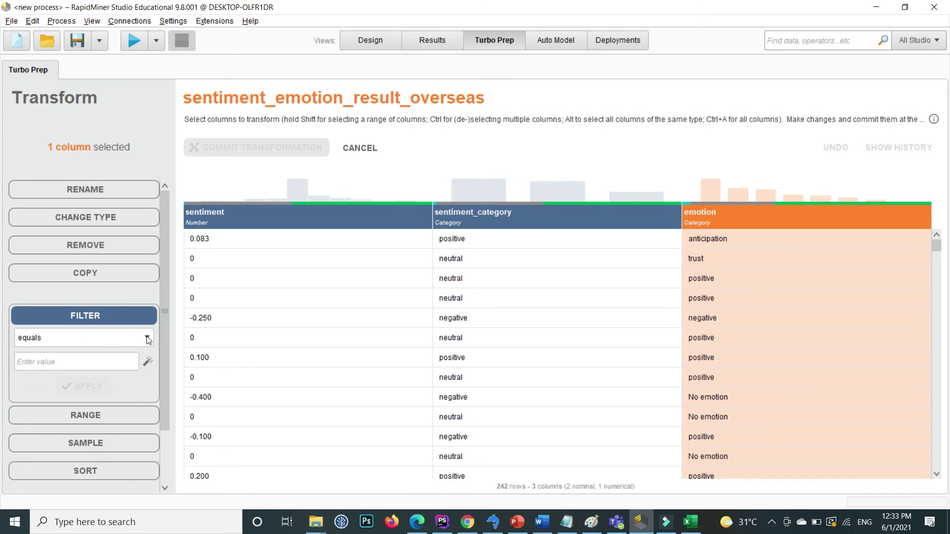
{"action": "left_click", "coordinate": [147, 338]}
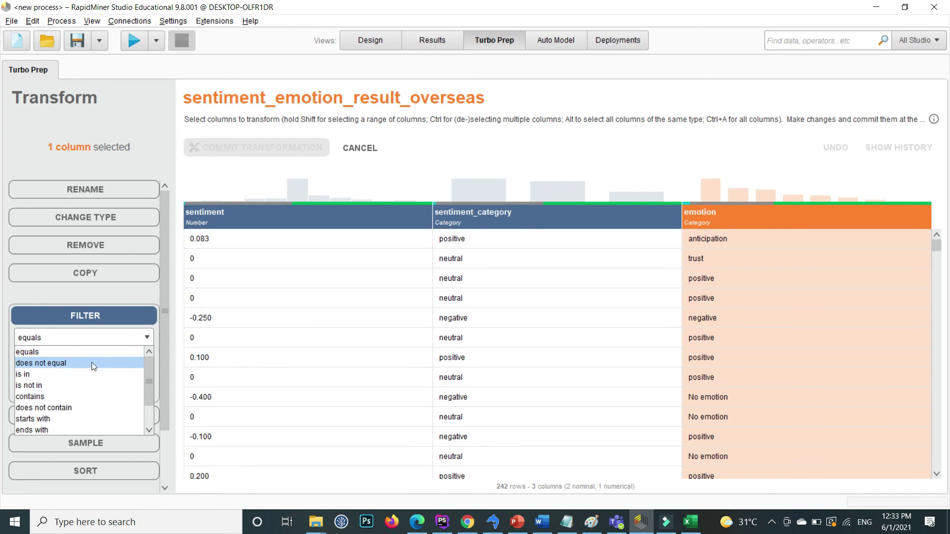
{"action": "left_click", "coordinate": [43, 373]}
{"action": "left_click", "coordinate": [50, 363]}
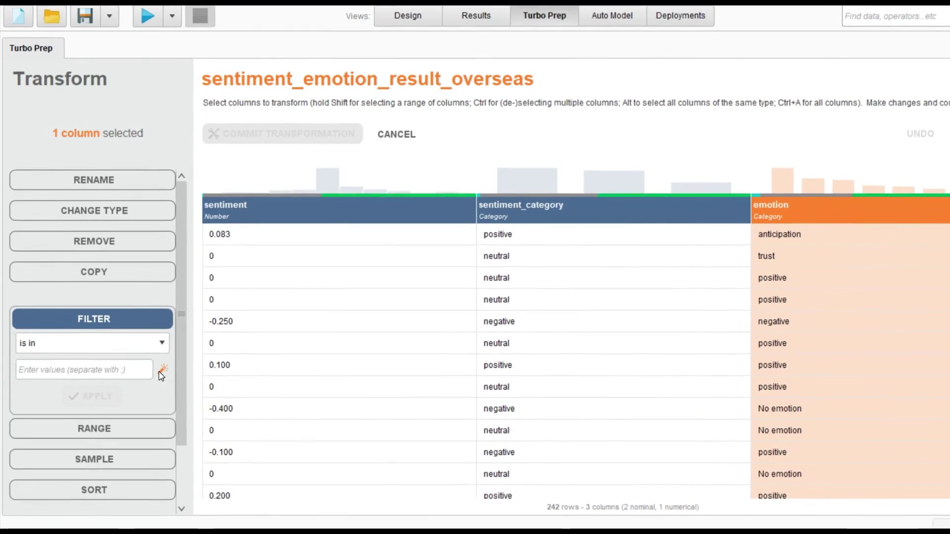
- Filter the emotion column to the values fear, negative and positive, and commit the transformation
{"action": "left_click", "coordinate": [147, 361]}
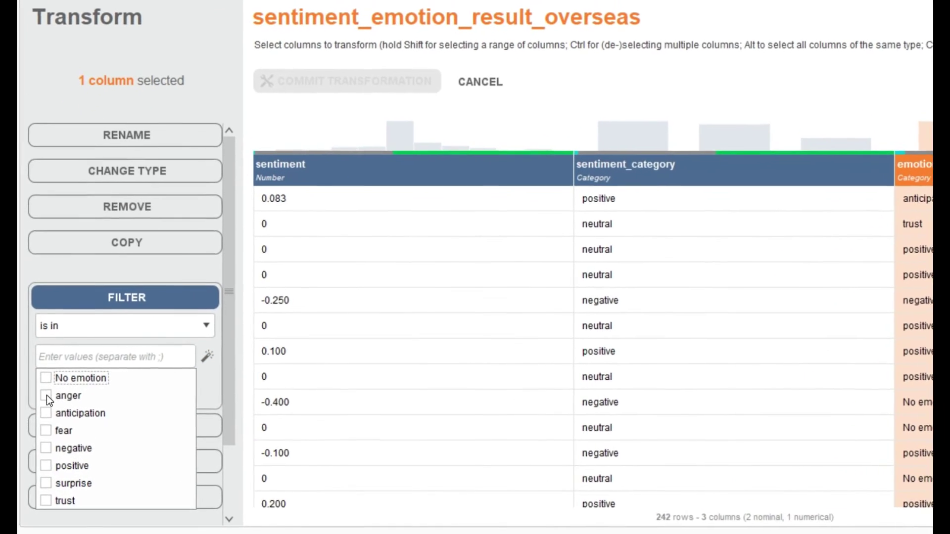
{"action": "left_click", "coordinate": [55, 428]}
{"action": "left_click", "coordinate": [55, 465]}
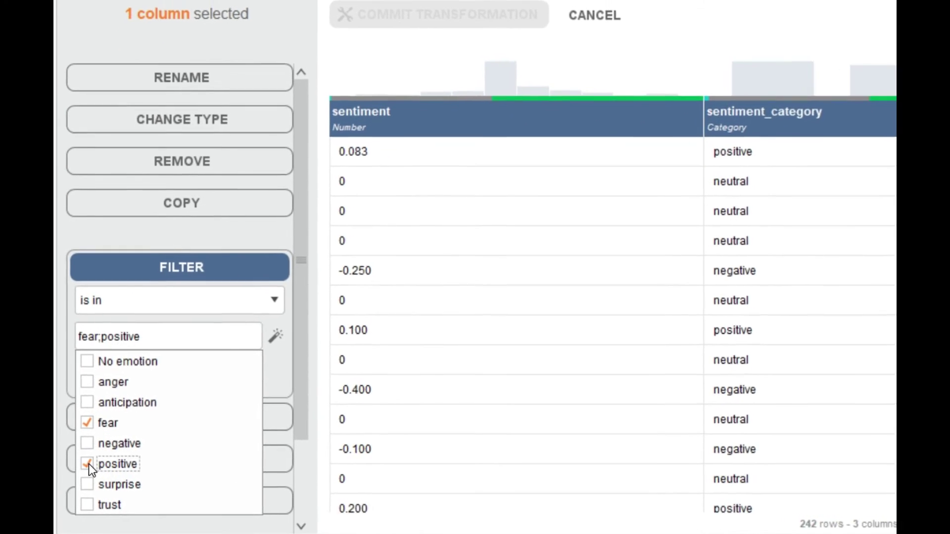
{"action": "left_click", "coordinate": [101, 441]}
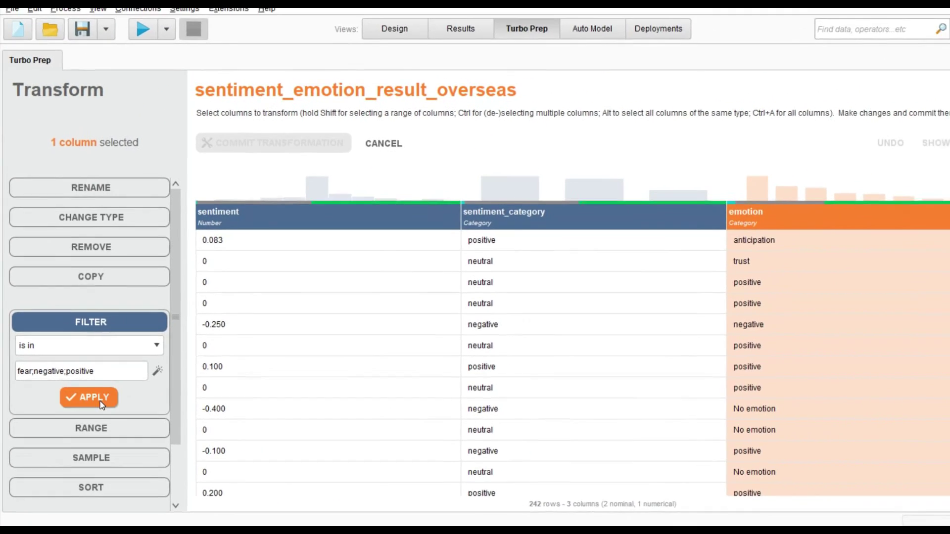
{"action": "left_click", "coordinate": [126, 391]}
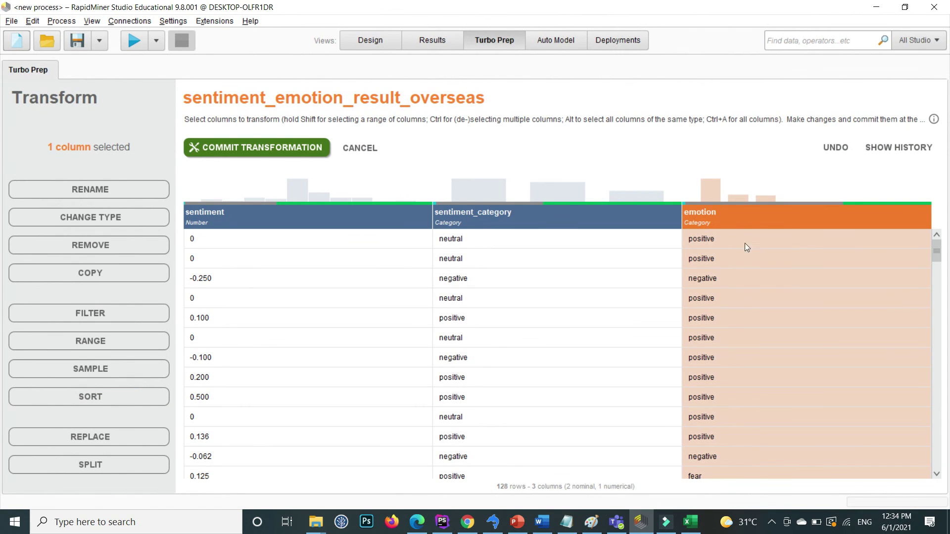
{"action": "mouse_move", "coordinate": [939, 254]}
{"action": "left_mouse_down"}
{"action": "mouse_move", "coordinate": [940, 290]}
{"action": "mouse_move", "coordinate": [940, 251]}
{"action": "left_mouse_up"}
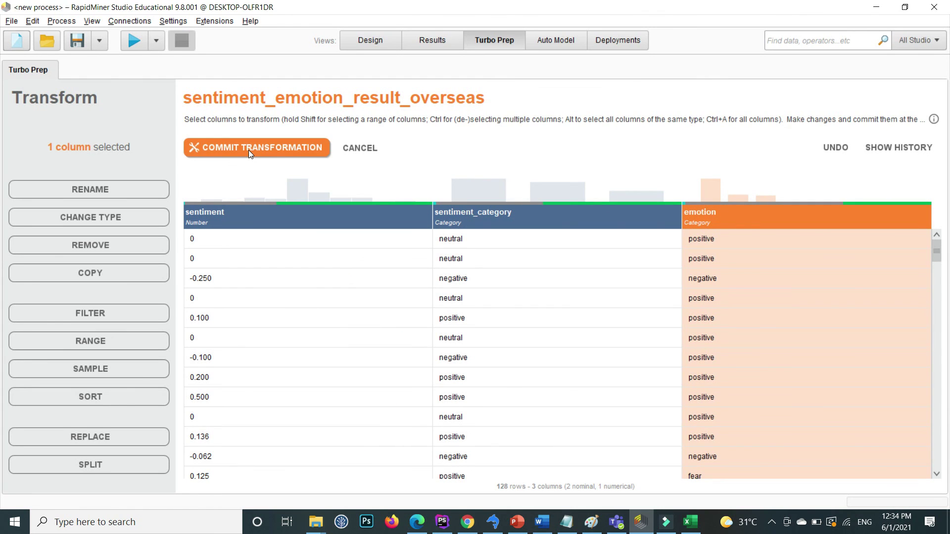
{"action": "left_click", "coordinate": [251, 153]}
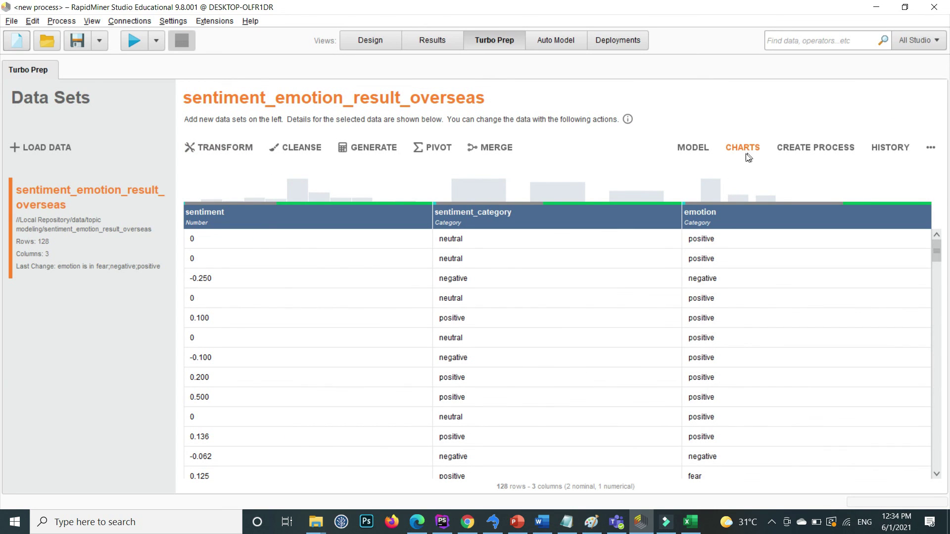
- Chart the filtered data as a Bar (Column) plot with emotion as the X-axis column, and turn on data aggregation
{"action": "left_click", "coordinate": [743, 147]}
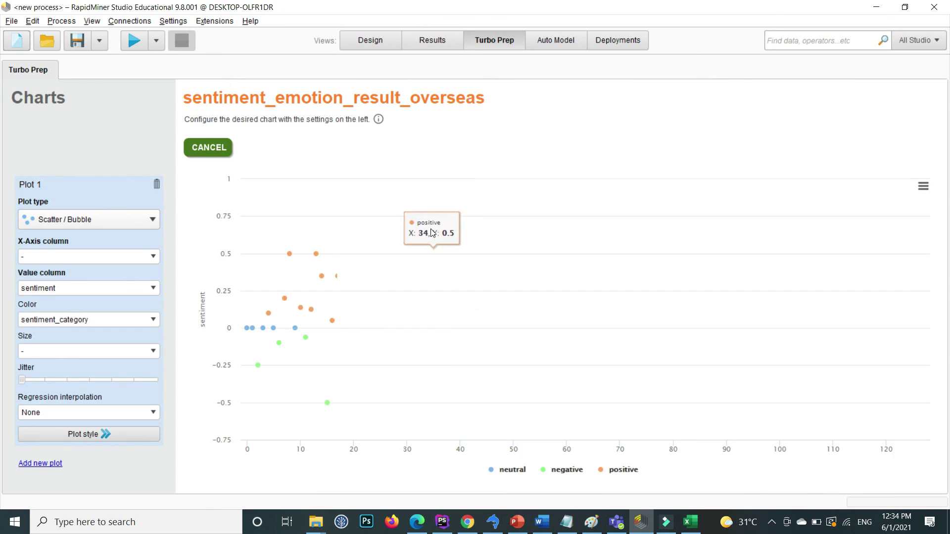
{"action": "left_click", "coordinate": [135, 220]}
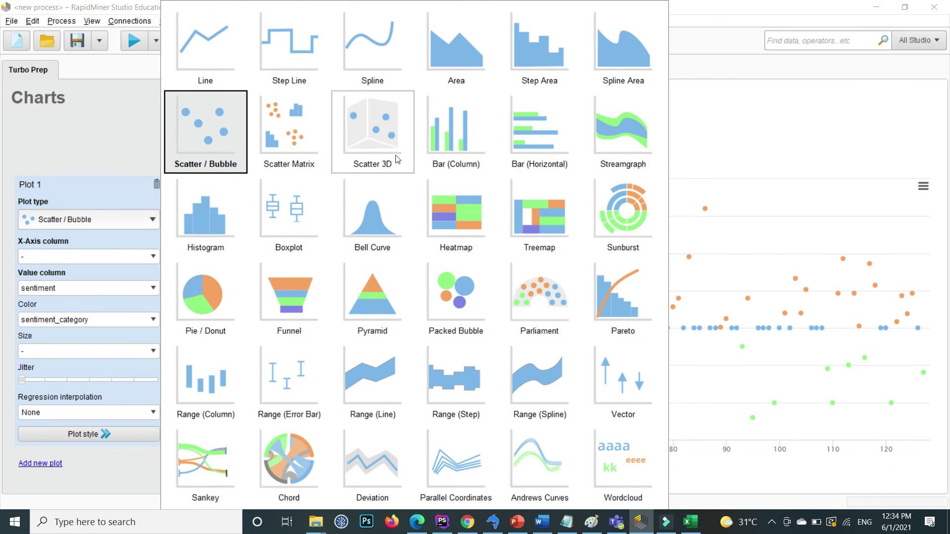
{"action": "left_click", "coordinate": [443, 147]}
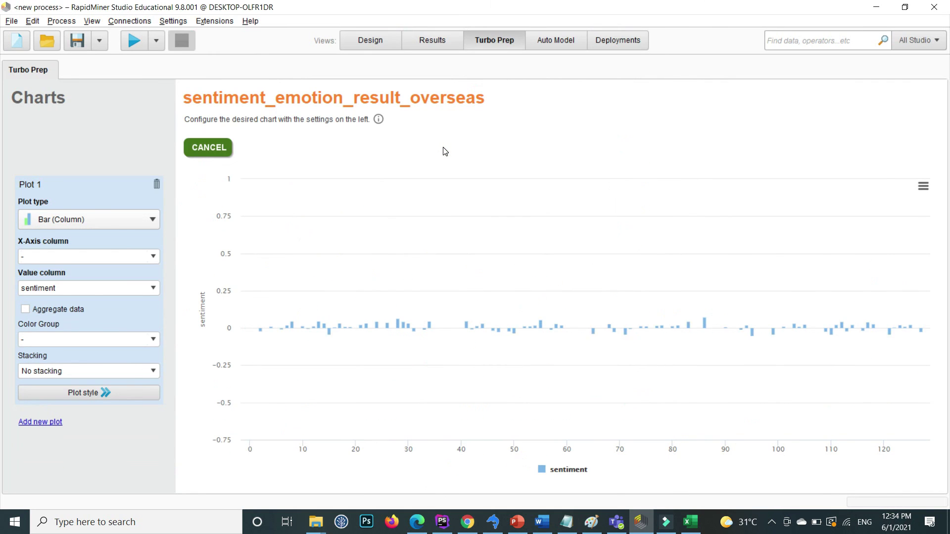
{"action": "left_click", "coordinate": [154, 257]}
{"action": "left_click", "coordinate": [111, 279]}
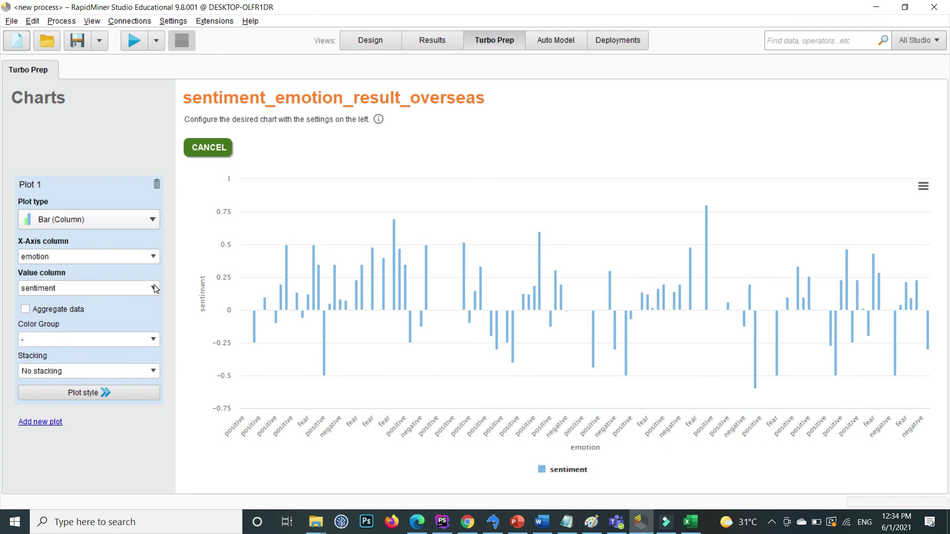
{"action": "left_click", "coordinate": [40, 311]}
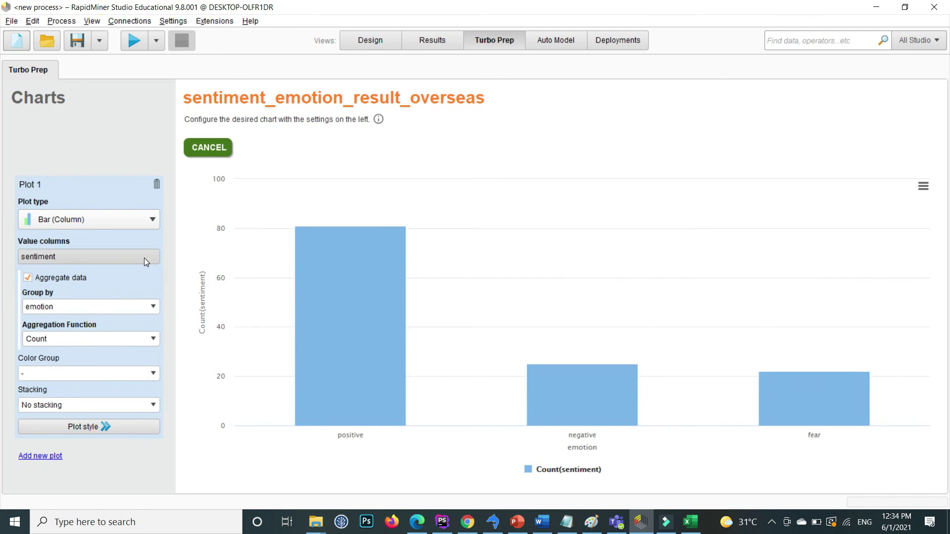
- Replace sentiment with emotion as the bar chart's value column, and group the data by emotion
{"action": "left_click", "coordinate": [130, 257]}
{"action": "left_click", "coordinate": [525, 198]}
{"action": "left_click", "coordinate": [468, 280]}
{"action": "left_click", "coordinate": [294, 206]}
{"action": "left_click", "coordinate": [475, 264]}
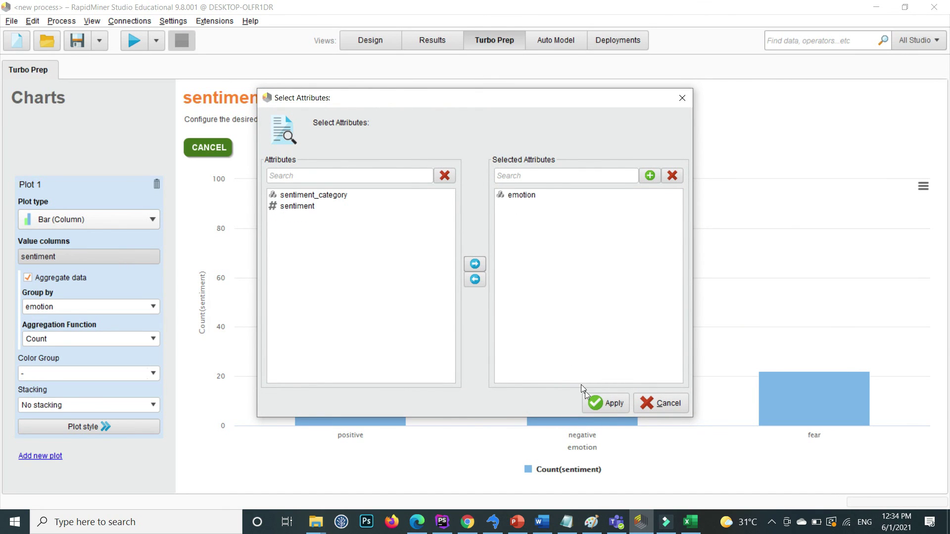
{"action": "left_click", "coordinate": [610, 406]}
{"action": "left_click", "coordinate": [131, 307]}
{"action": "left_click", "coordinate": [96, 330]}
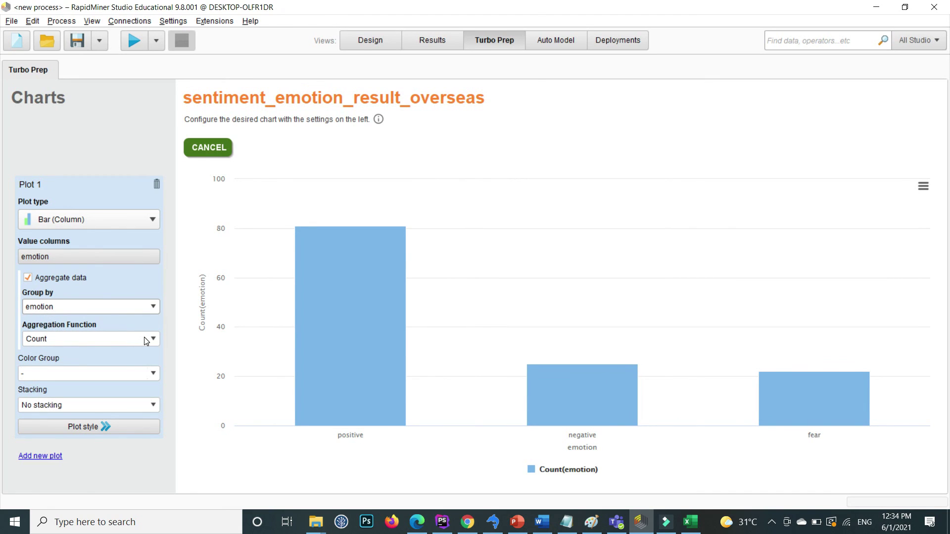